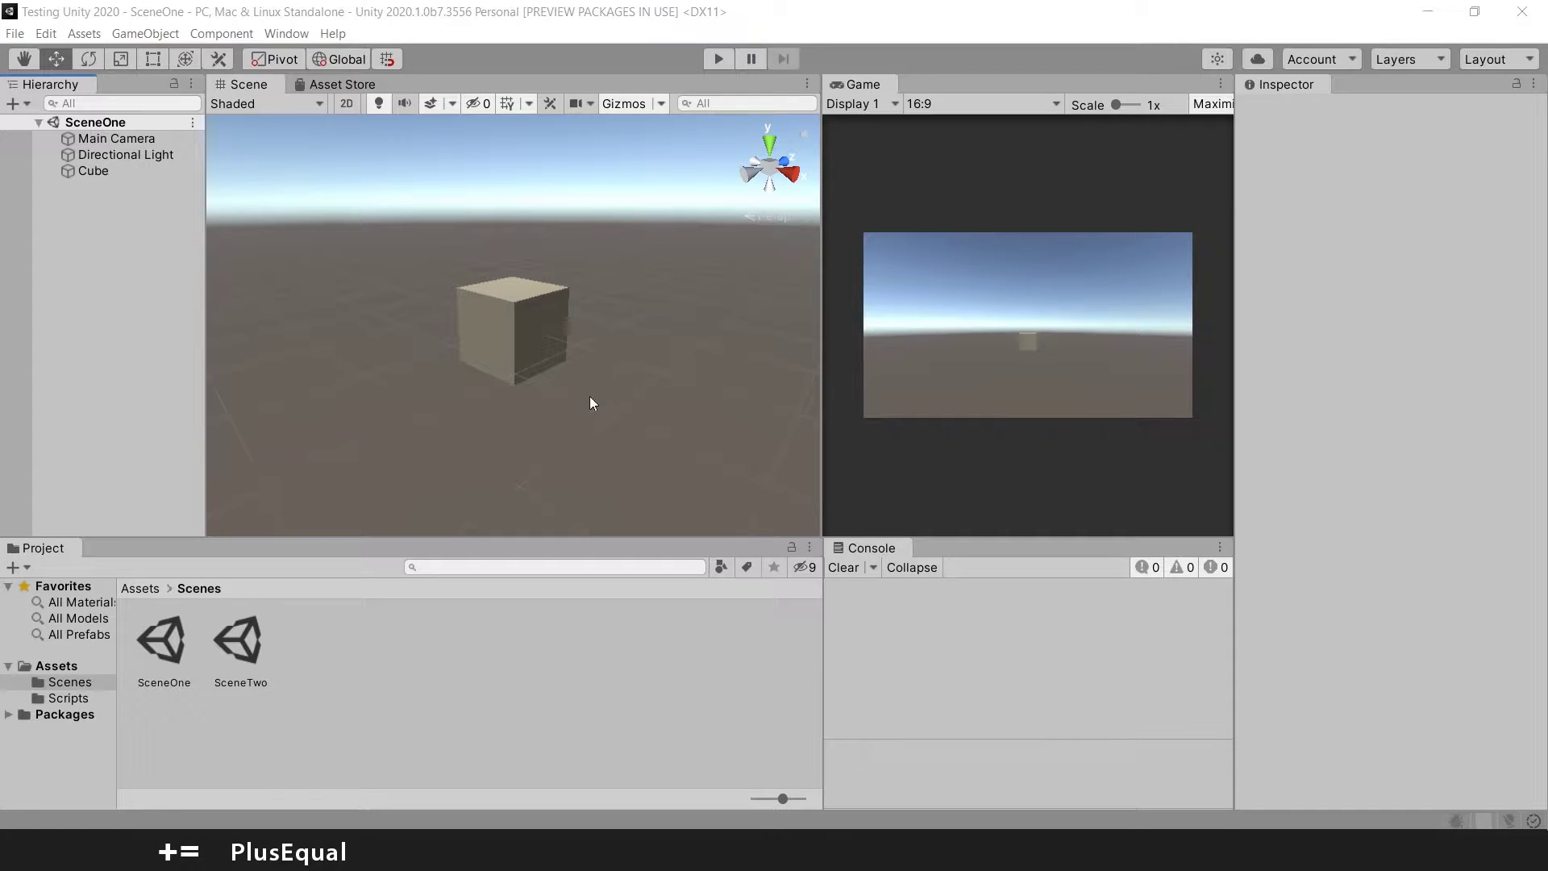
# - Select the Cube, deselect it, and reselect it so the Inspector shows its Transform at 0, 0, 0
pyautogui.click(95, 169)
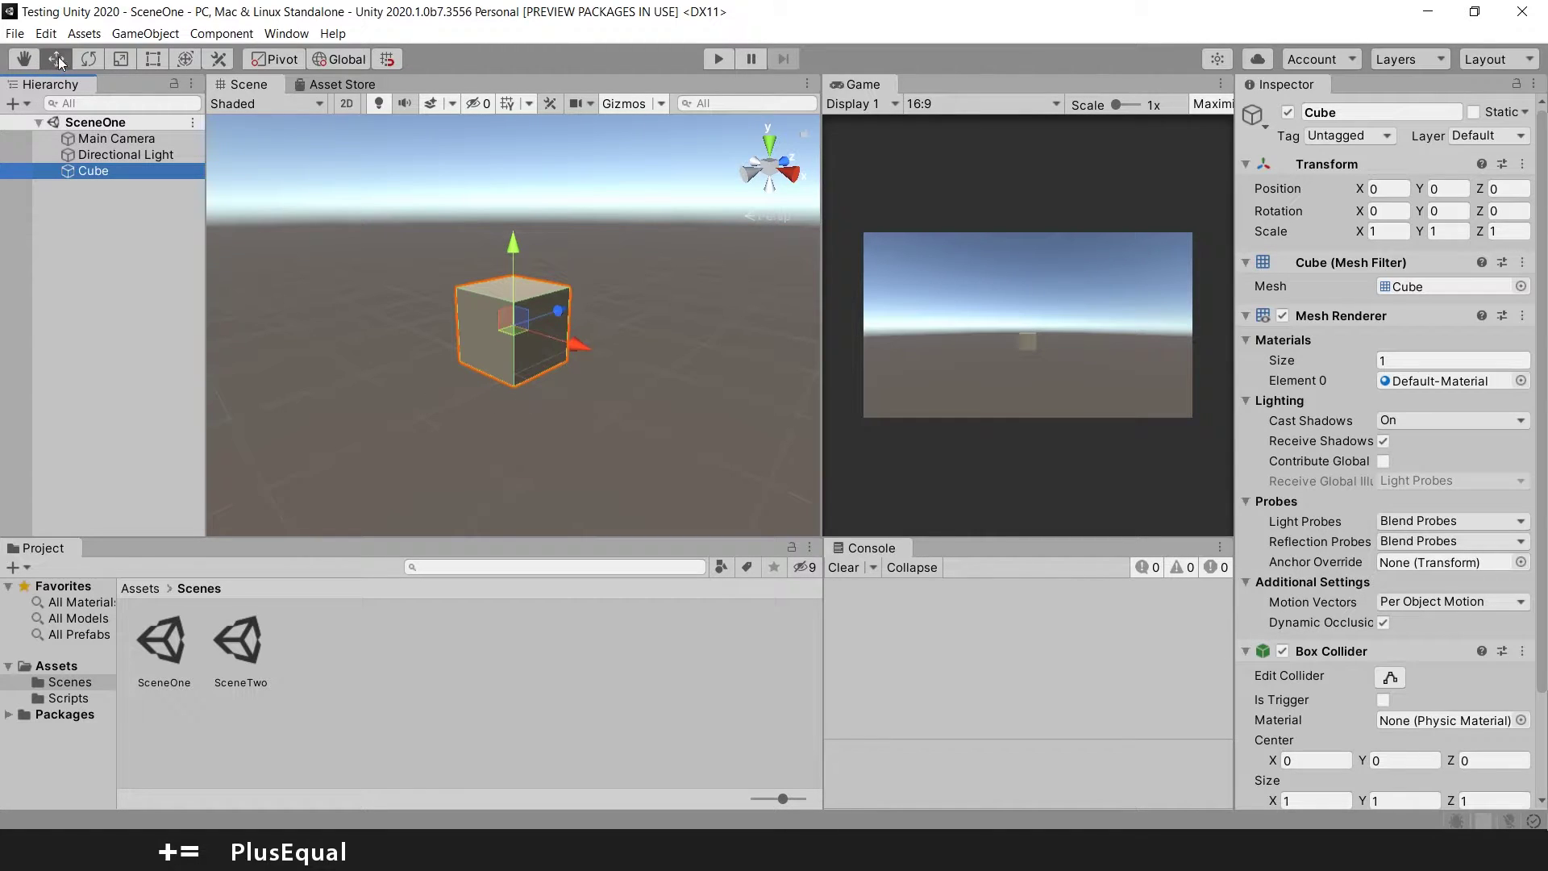
pyautogui.click(172, 282)
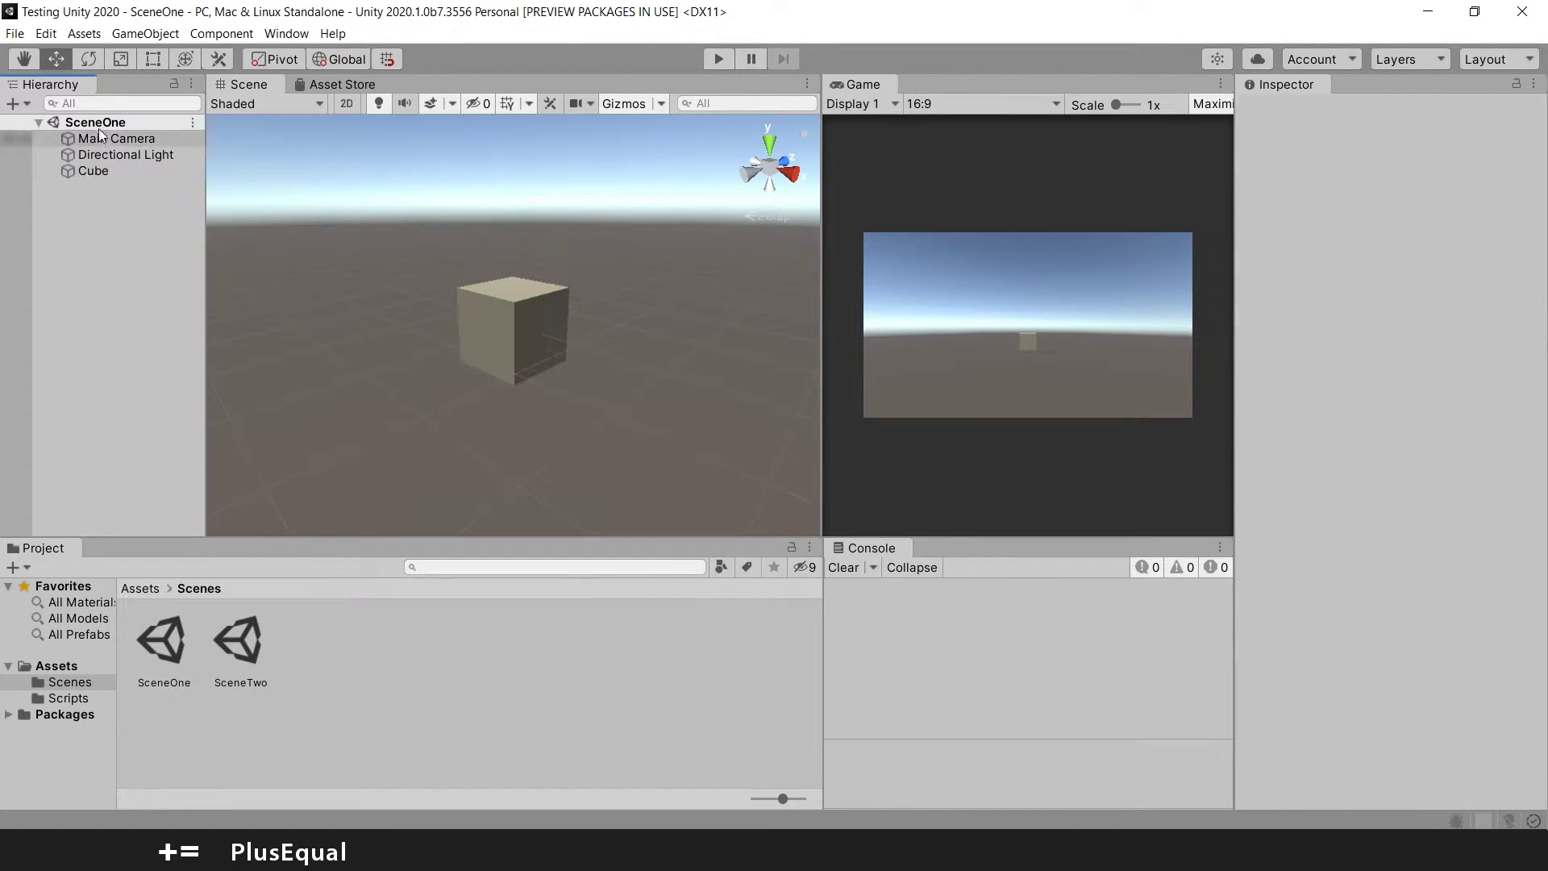
pyautogui.click(495, 315)
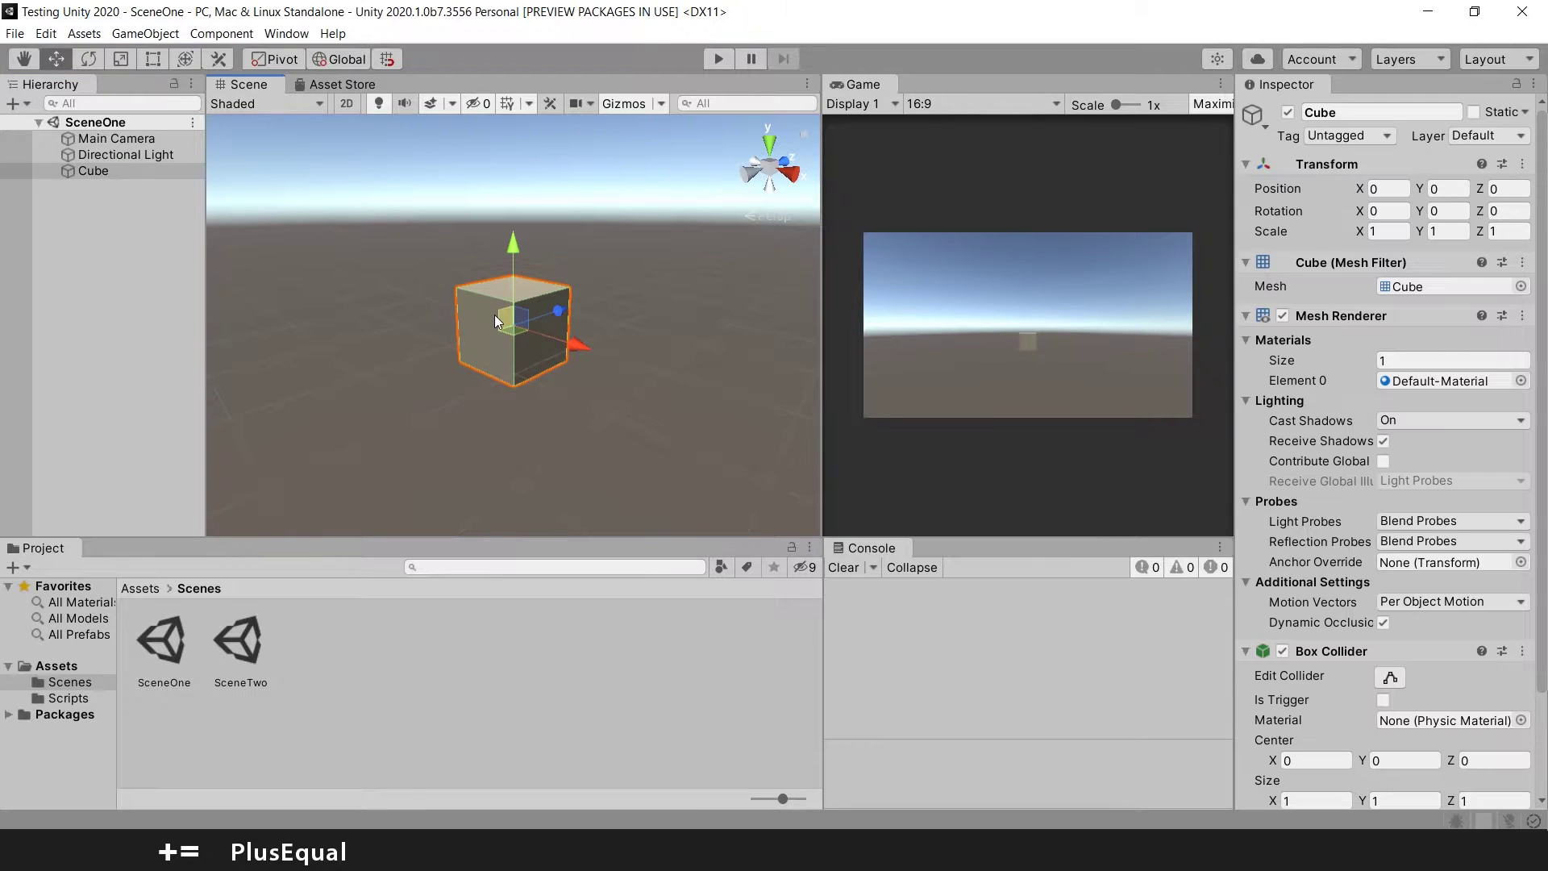
pyautogui.click(119, 155)
pyautogui.click(103, 172)
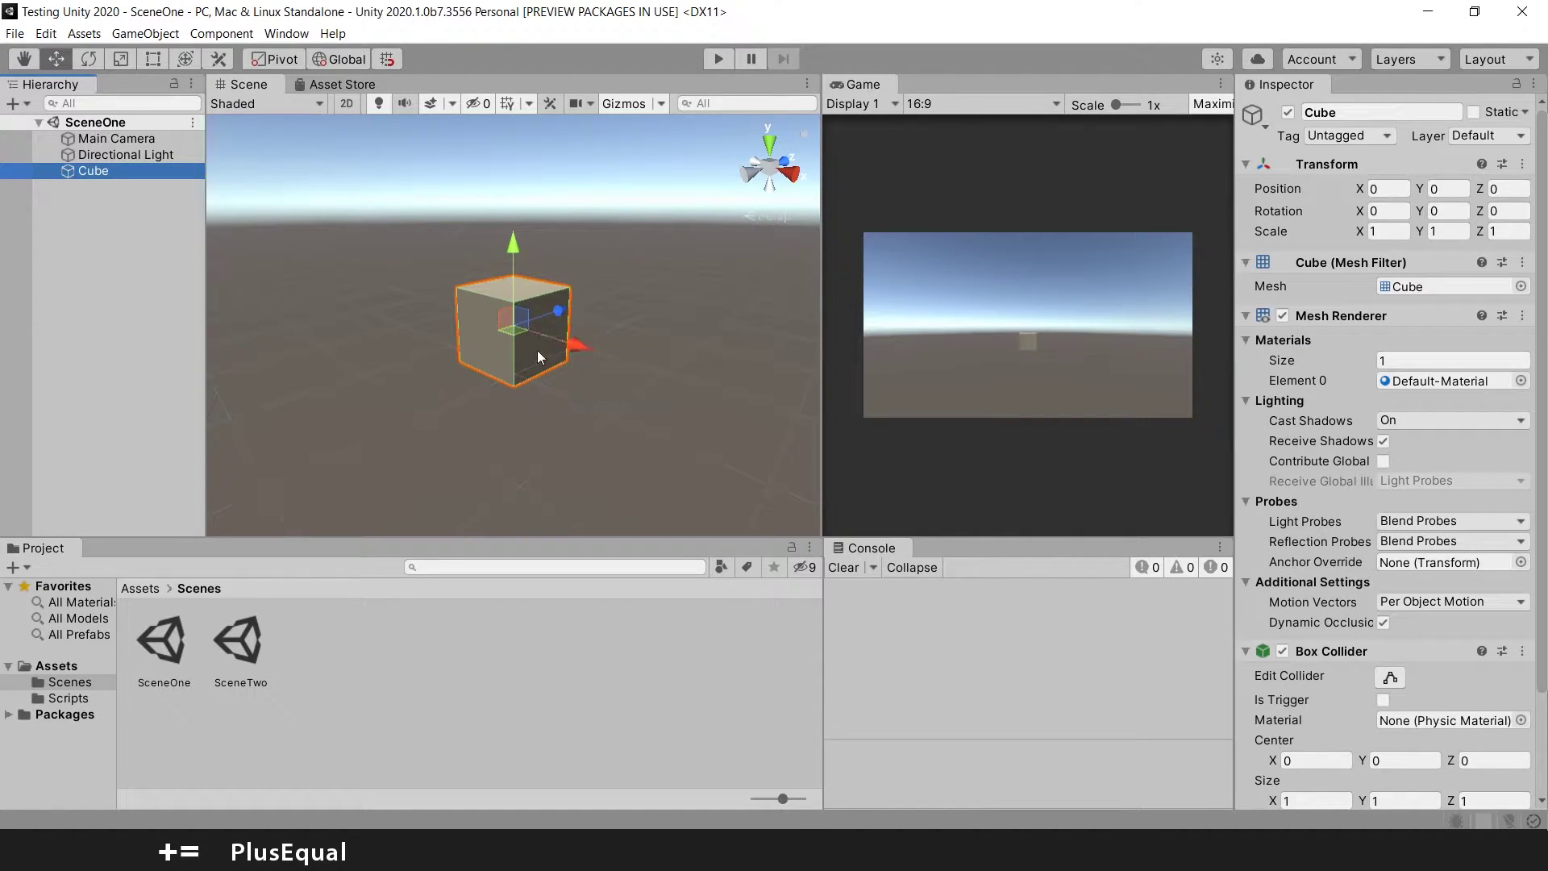
# - Drag the Cube with the Move gizmo to position 0.397, 0.806, -1.339 and reselect it
pyautogui.moveTo(584, 345); pyautogui.dragTo(466, 302)
pyautogui.moveTo(416, 236)
pyautogui.mouseDown()
pyautogui.moveTo(395, 178)
pyautogui.moveTo(405, 288)
pyautogui.moveTo(420, 229)
pyautogui.mouseUp()
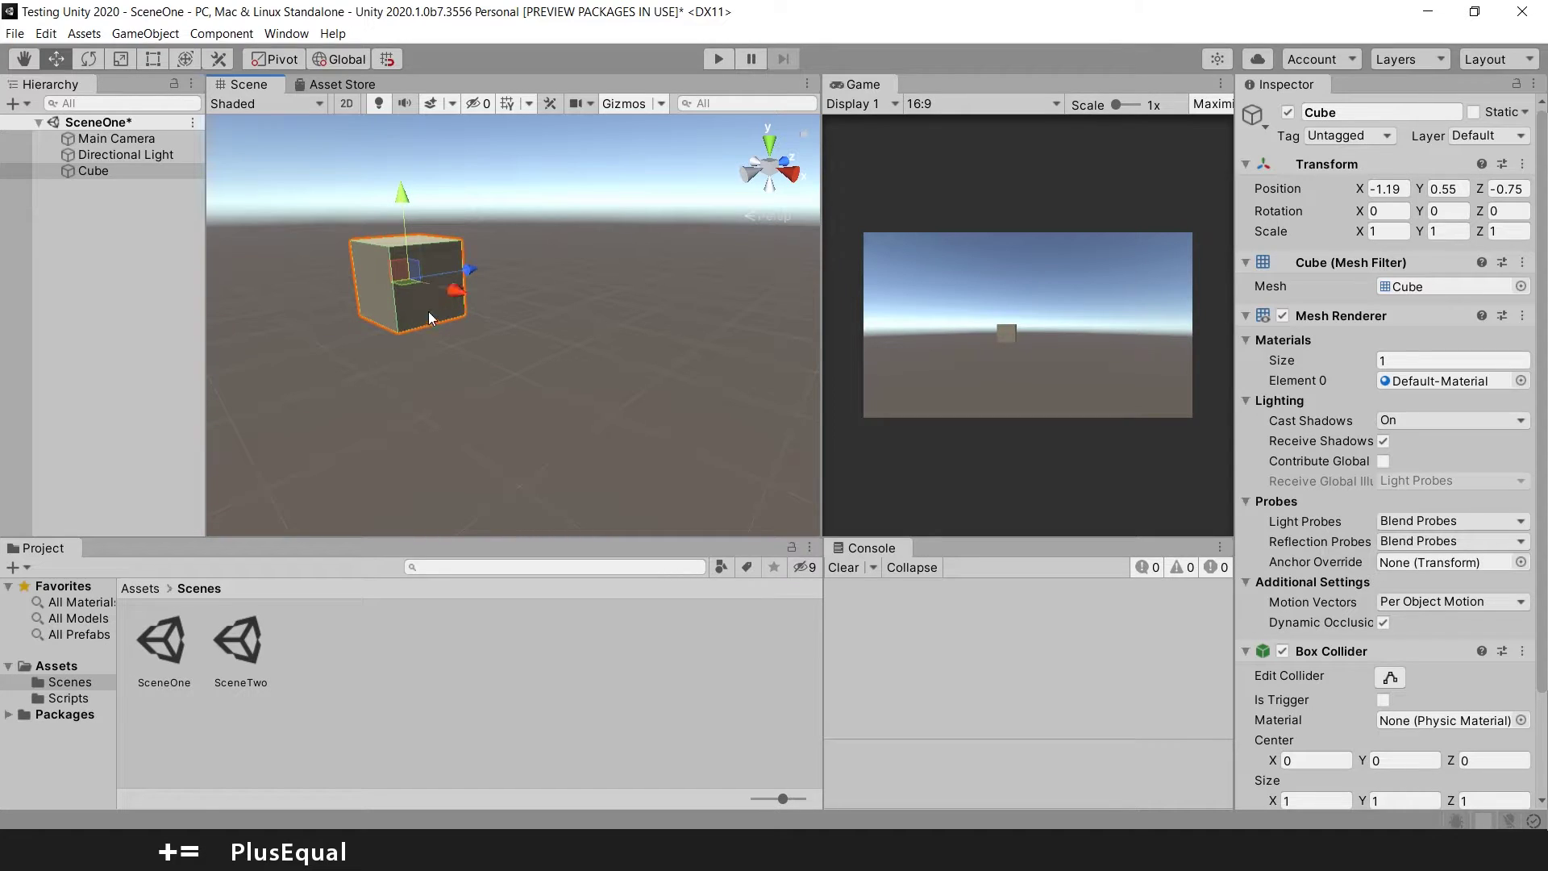
pyautogui.moveTo(405, 287); pyautogui.dragTo(487, 321, button='middle')
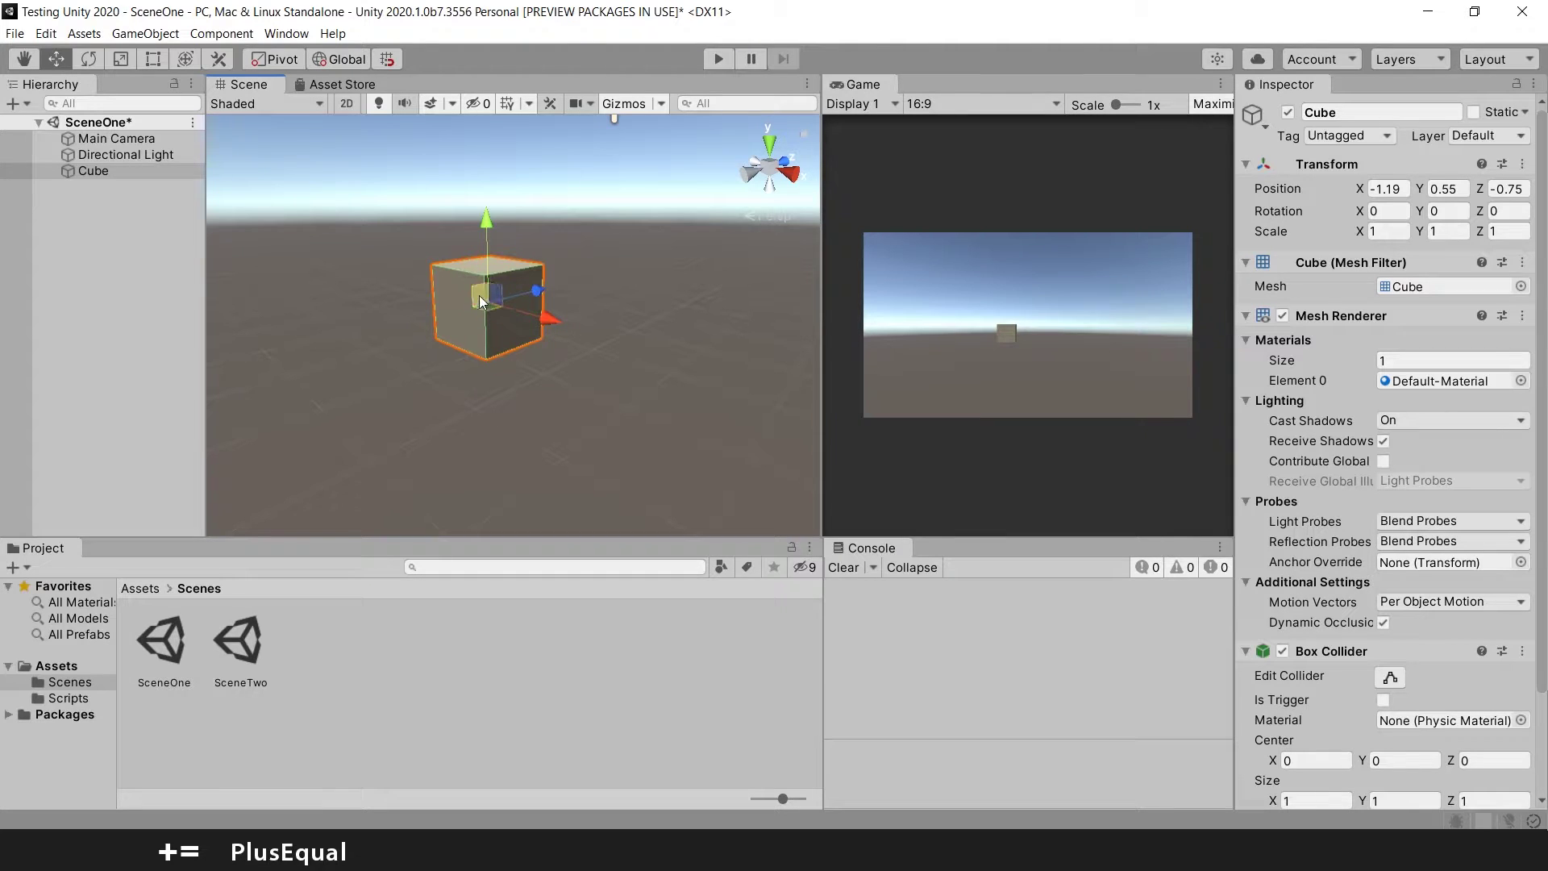
pyautogui.keyDown('alt'); pyautogui.moveTo(486, 306); pyautogui.dragTo(487, 231); pyautogui.keyUp('alt')
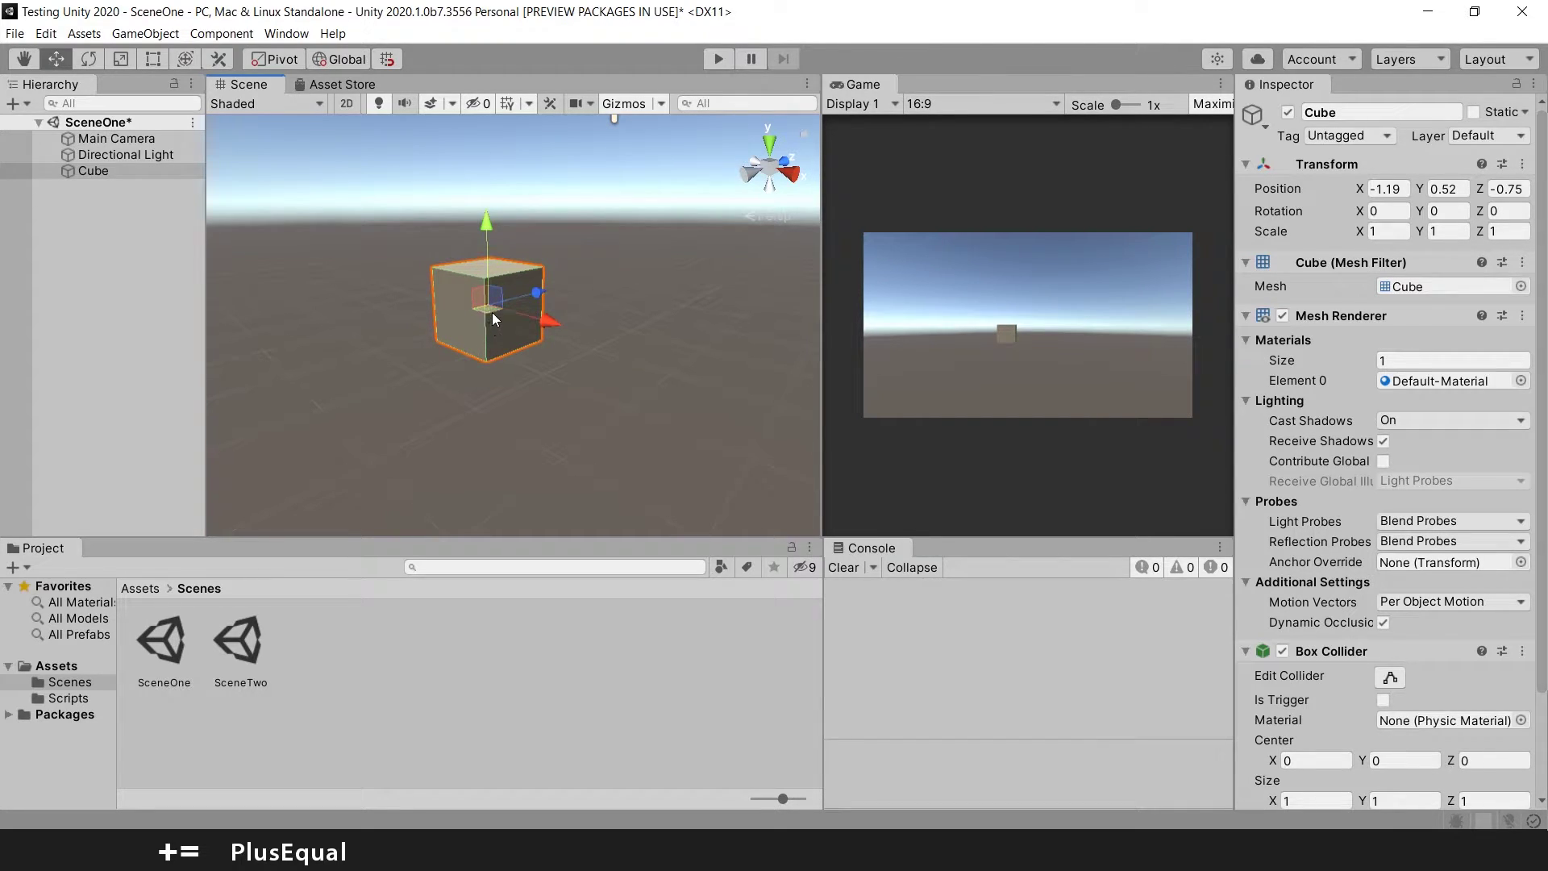
pyautogui.moveTo(487, 313); pyautogui.dragTo(564, 326)
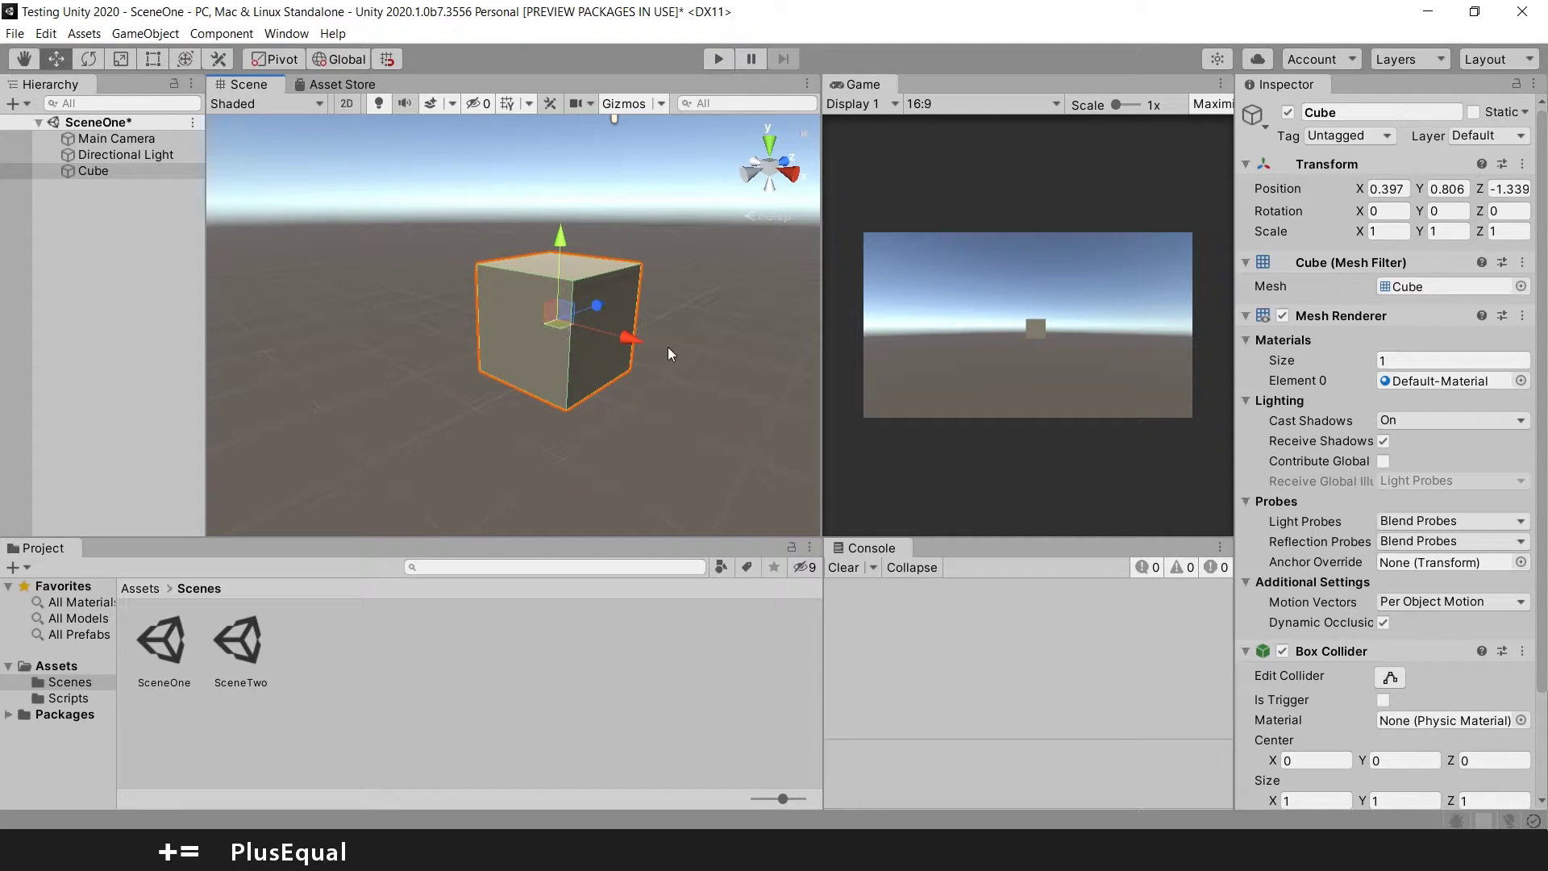
pyautogui.click(123, 171)
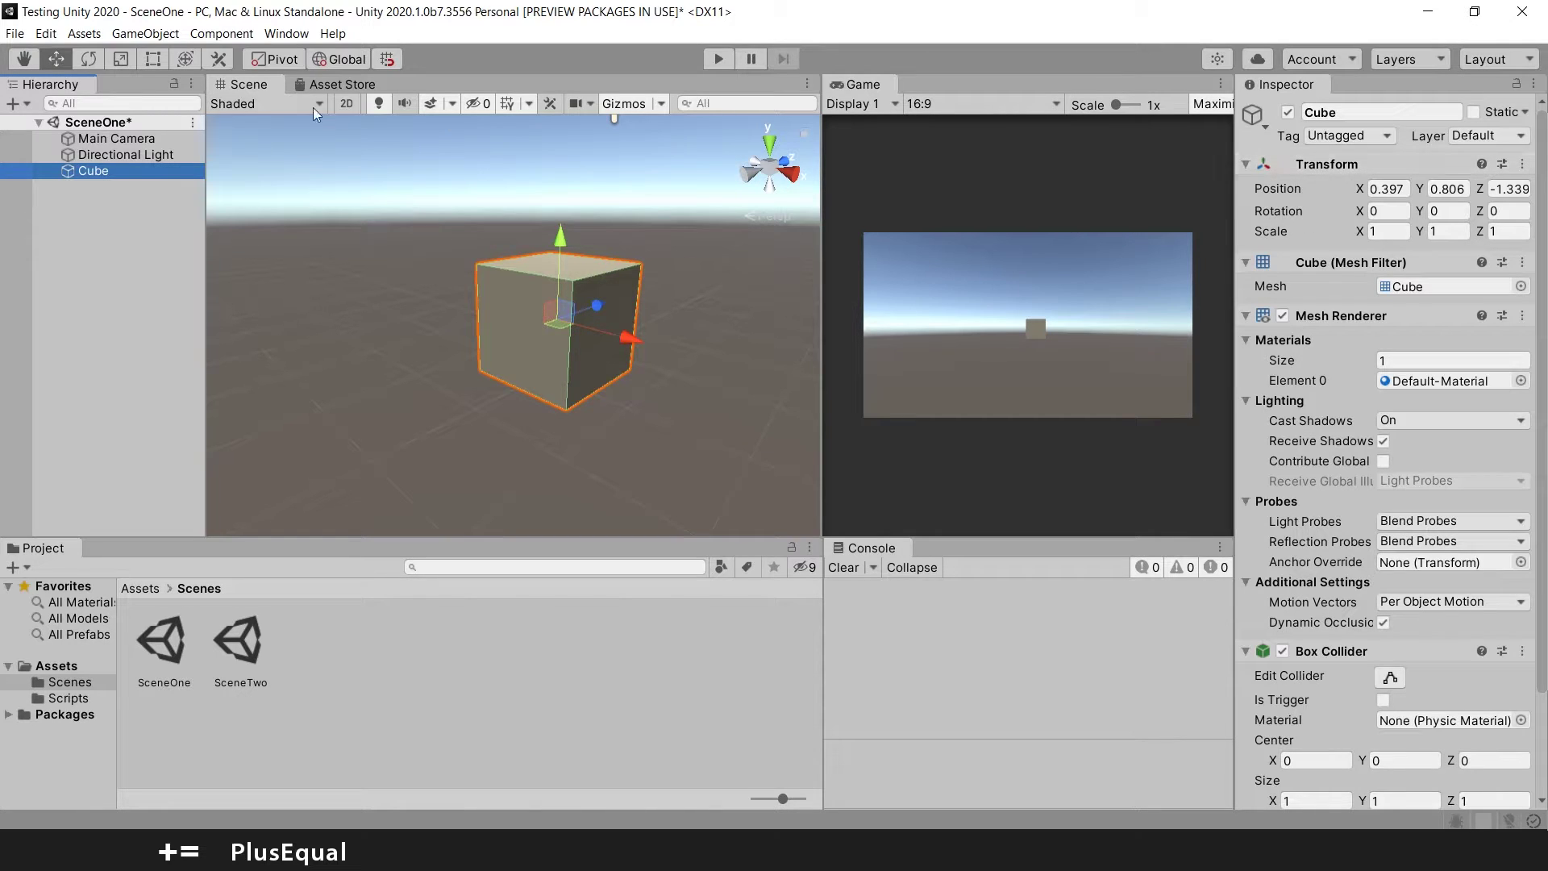
pyautogui.click(129, 139)
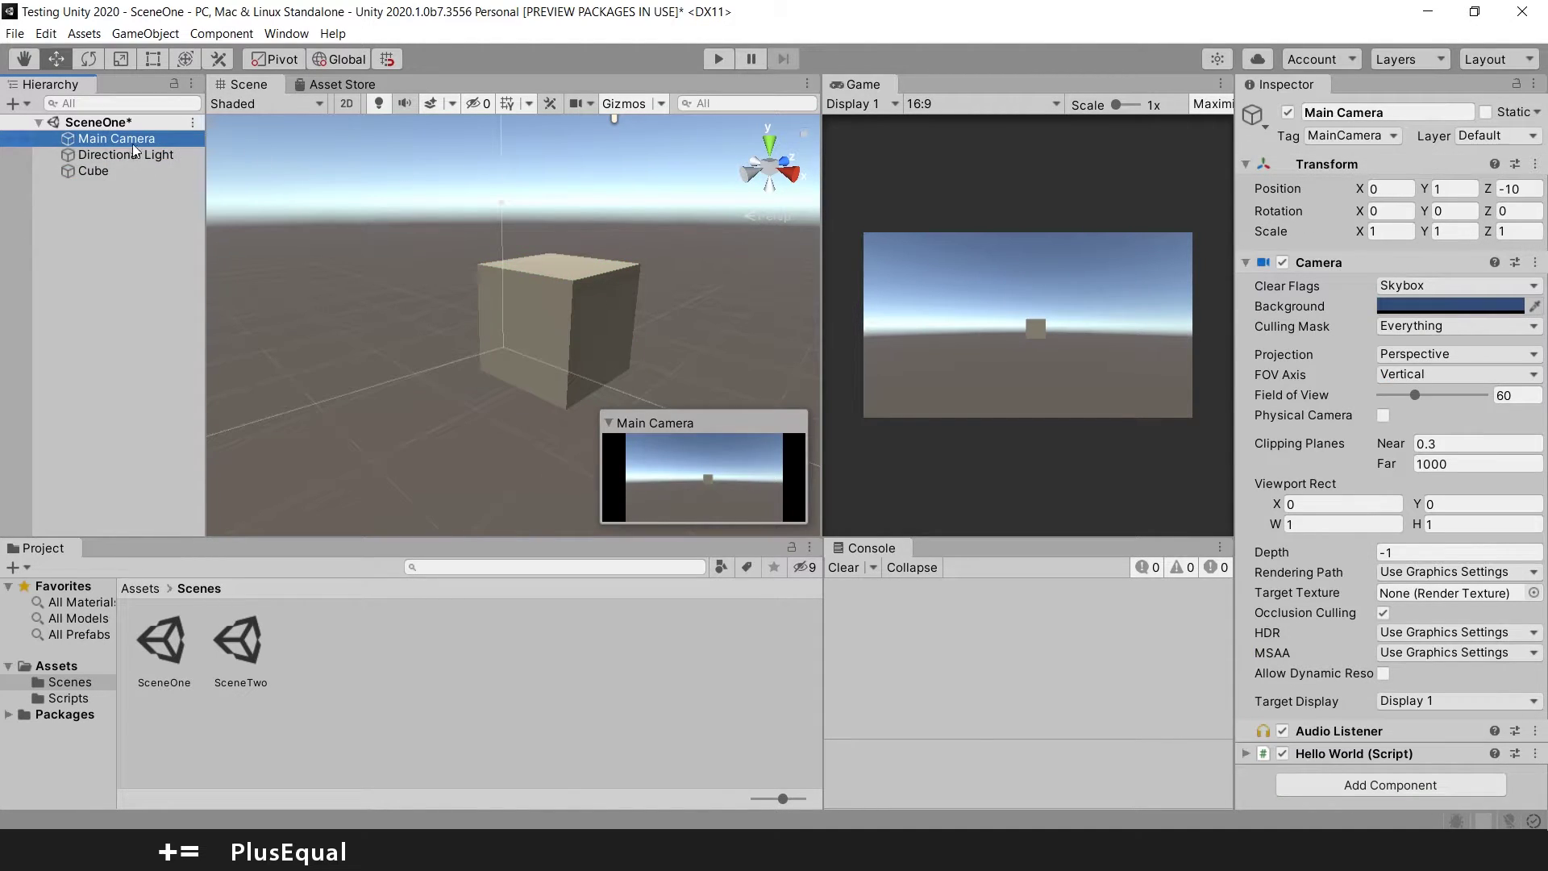
pyautogui.click(129, 154)
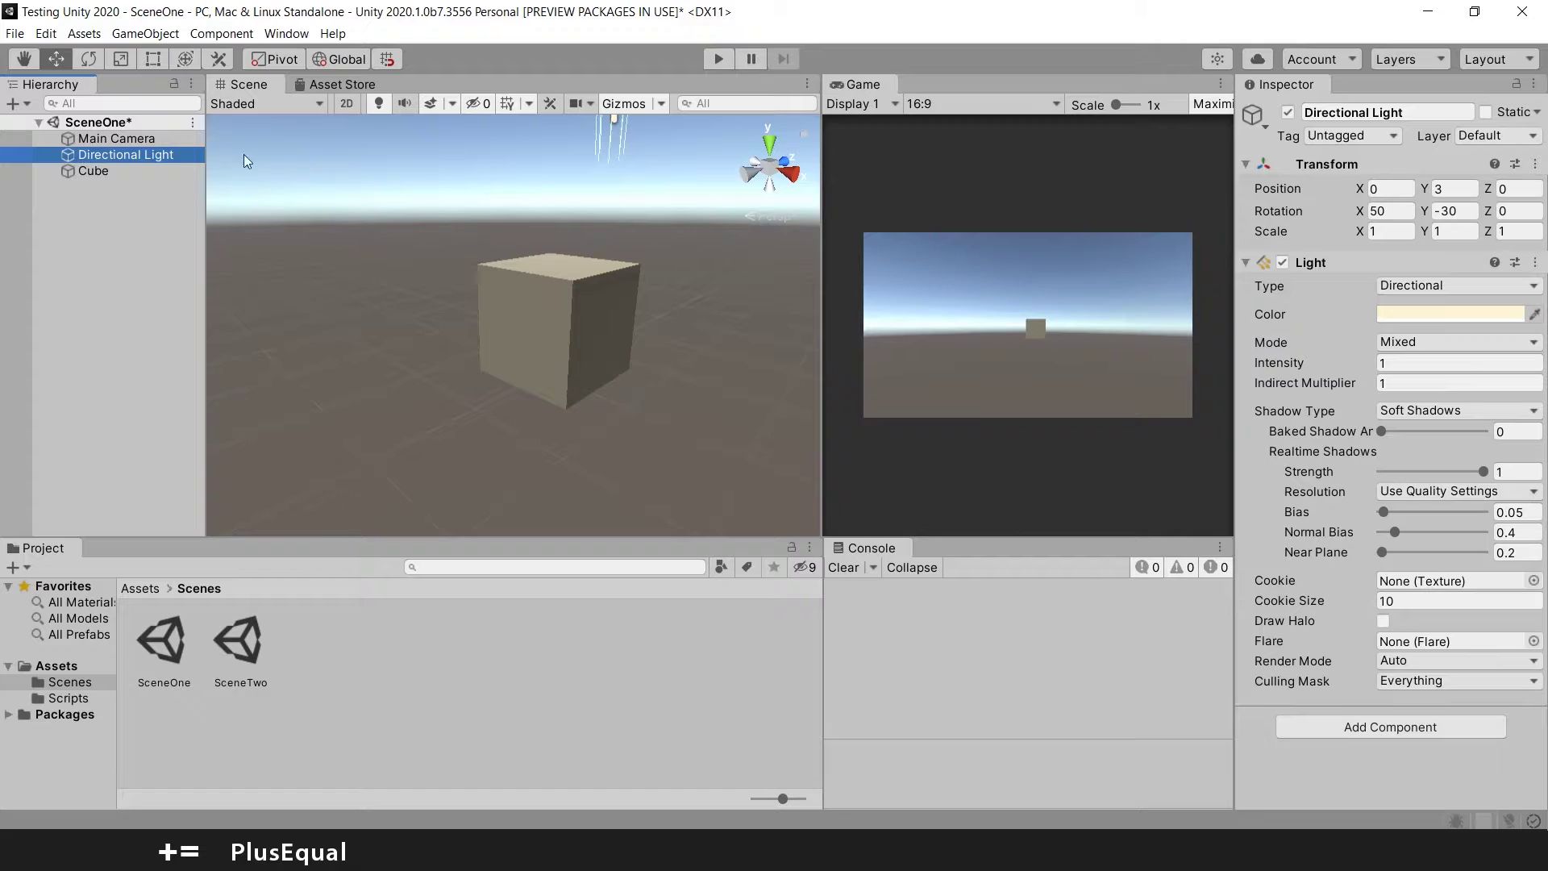
pyautogui.click(118, 171)
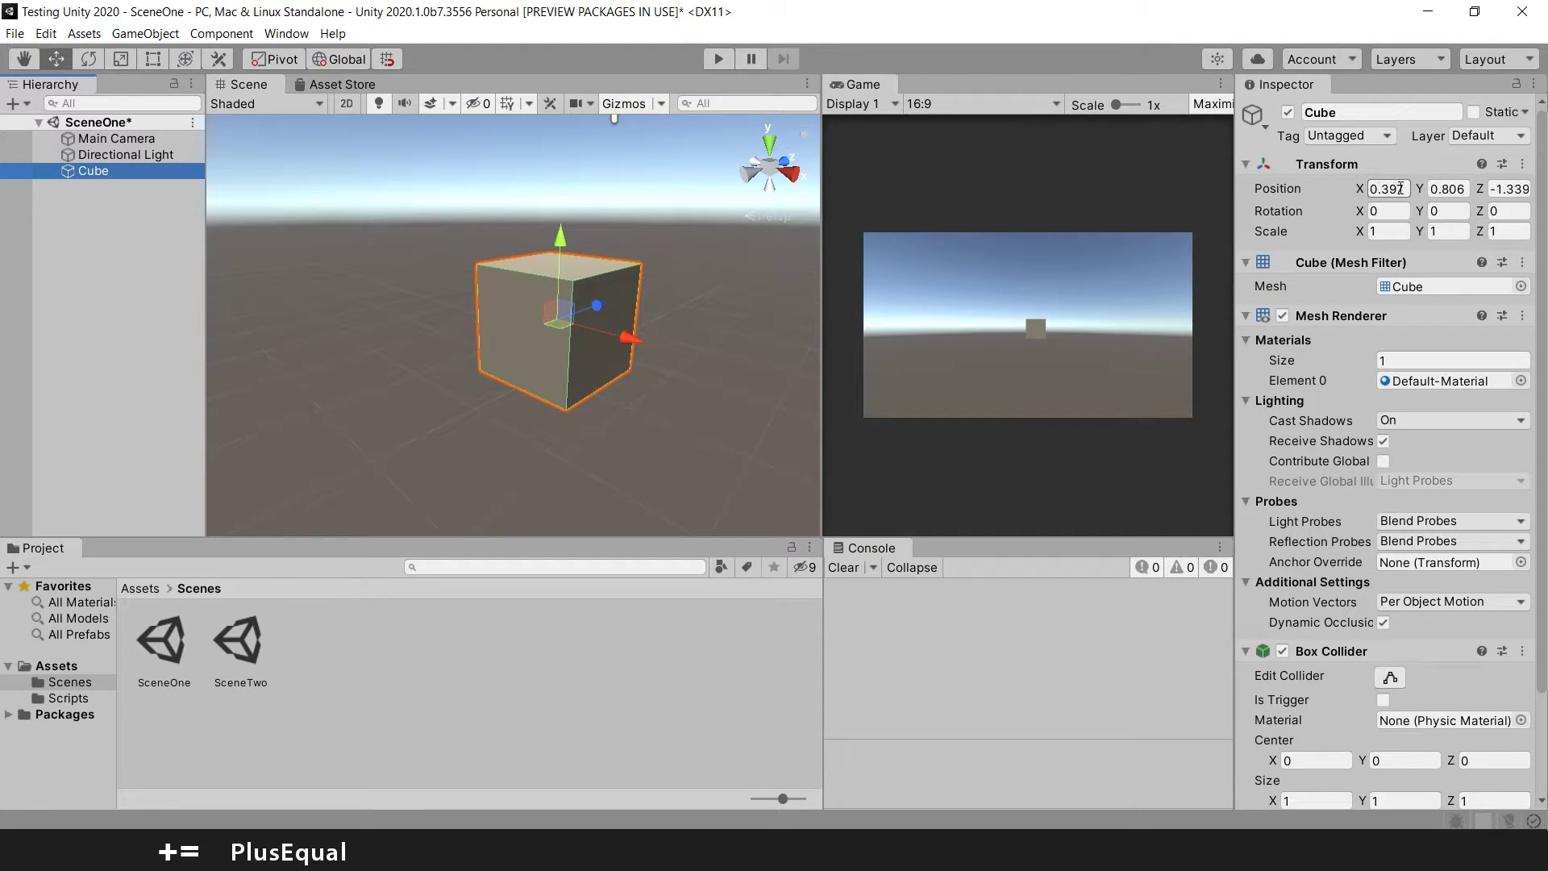
# - Reset the Cube's Transform to position 0, 0, 0, rotation 0, scale 1, and frame it
pyautogui.click(1522, 165)
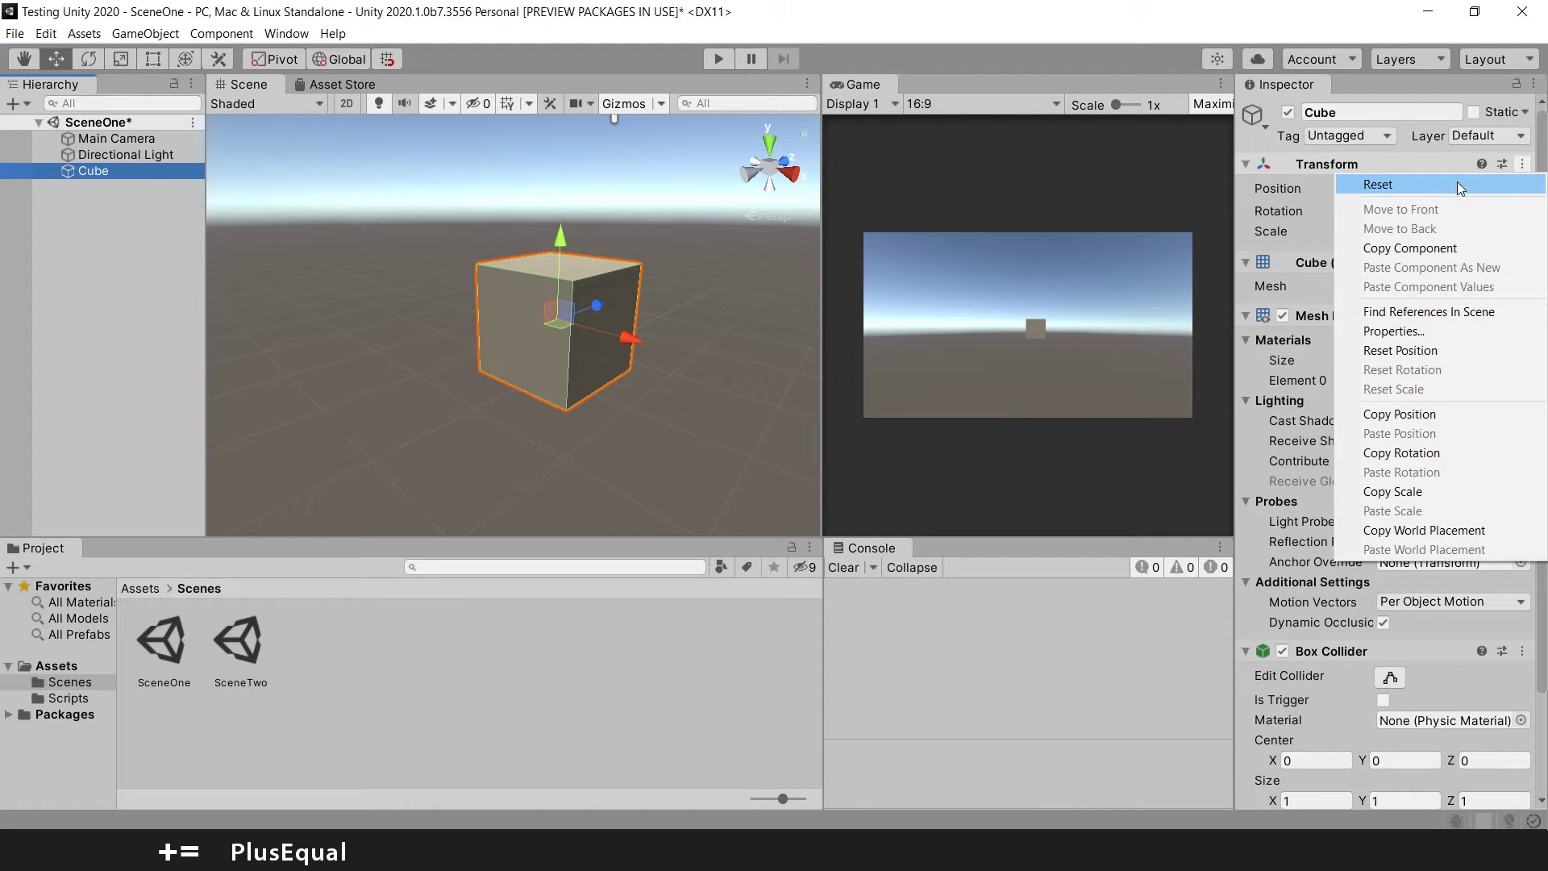
pyautogui.click(1394, 188)
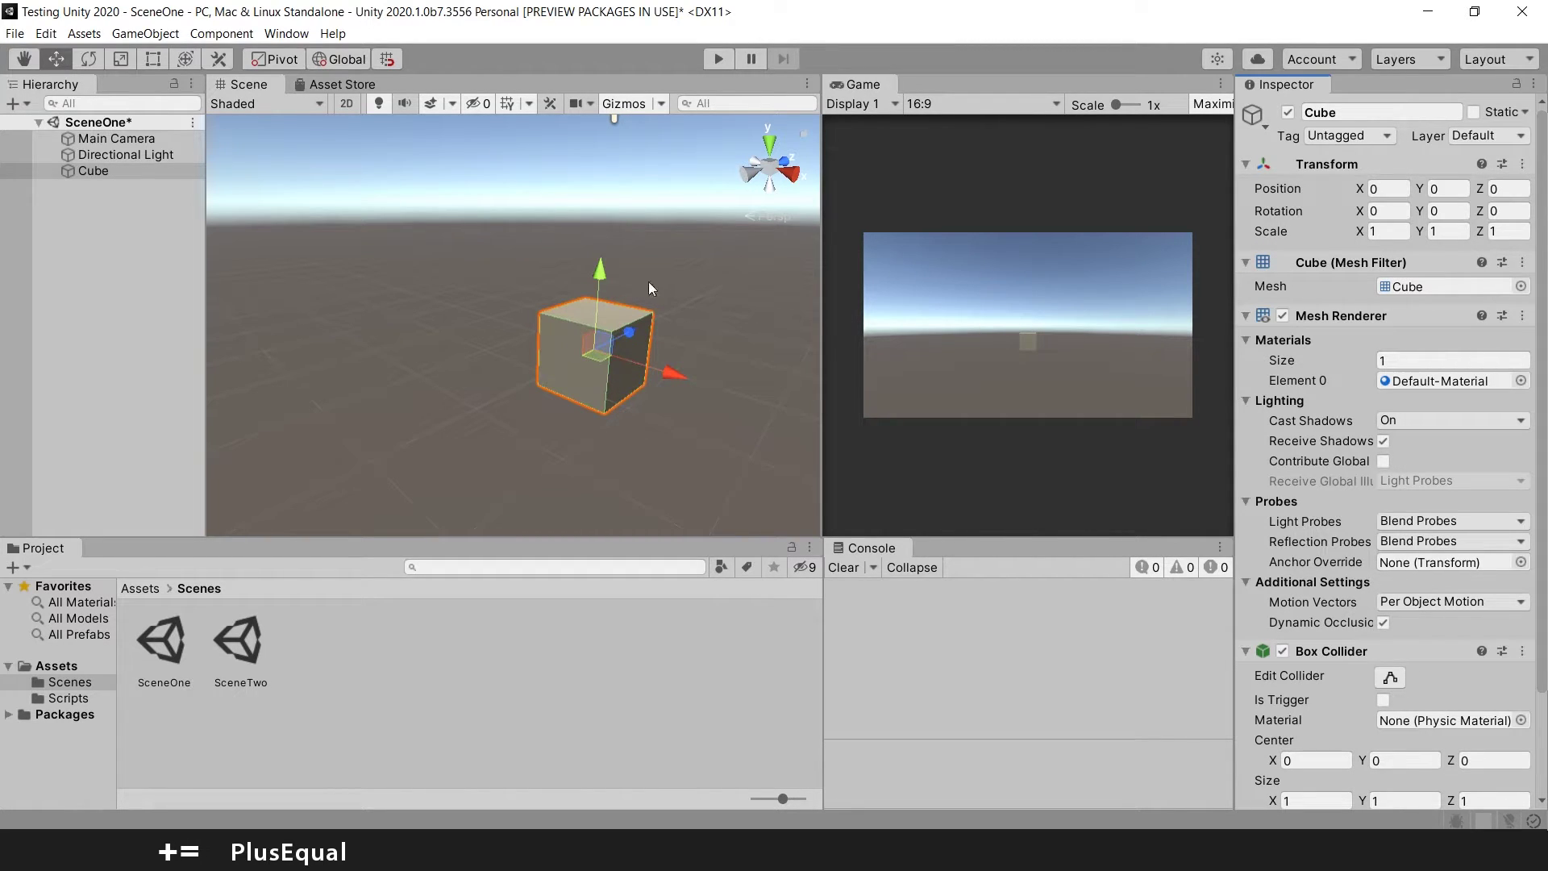
pyautogui.press('f')
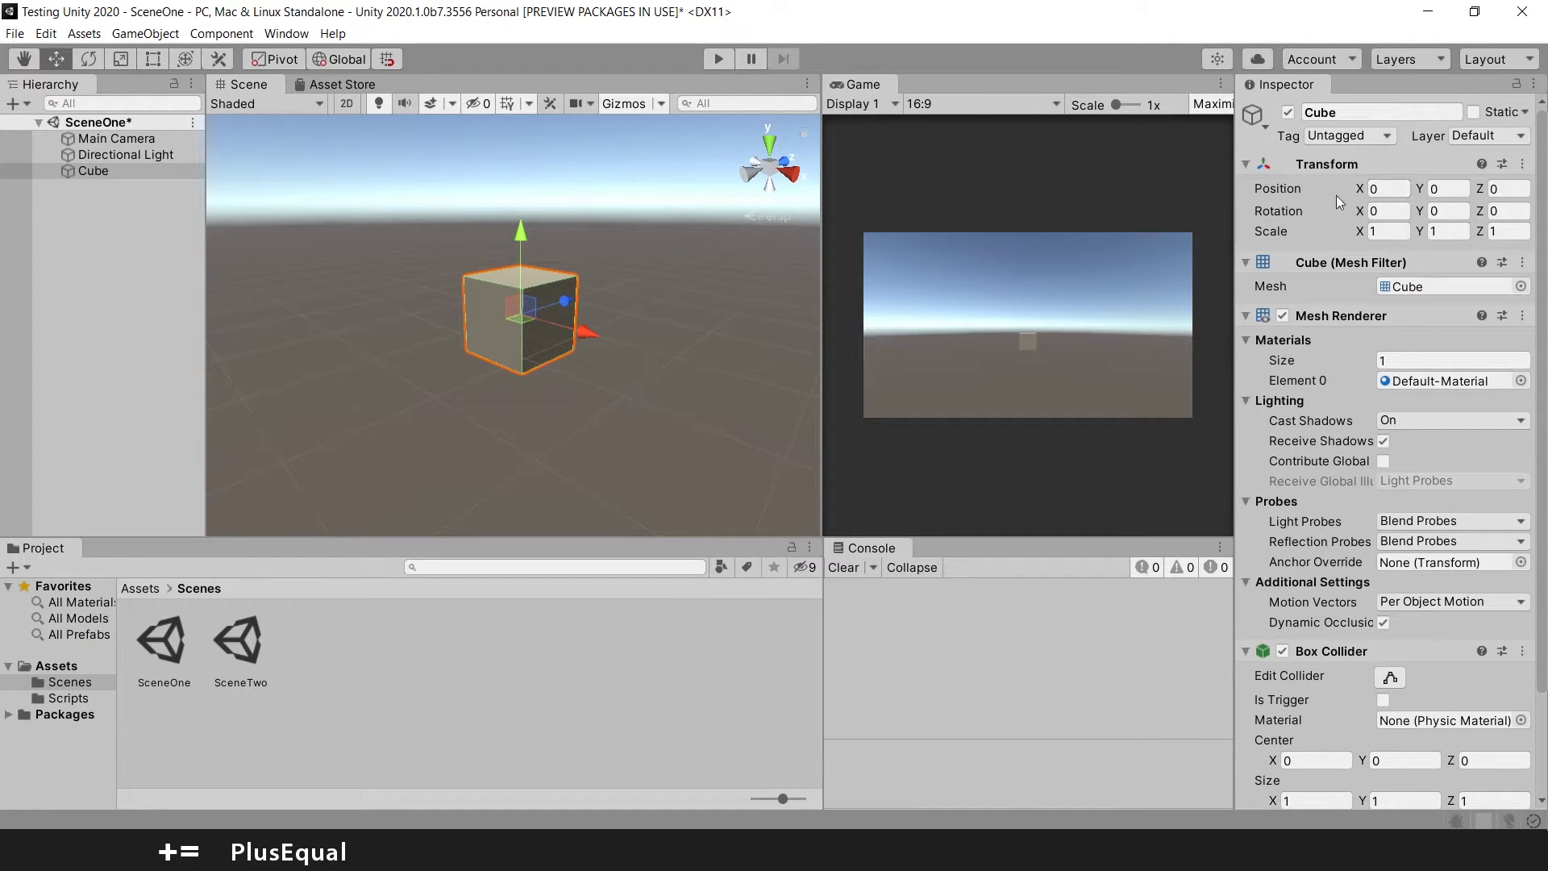
pyautogui.press('e')
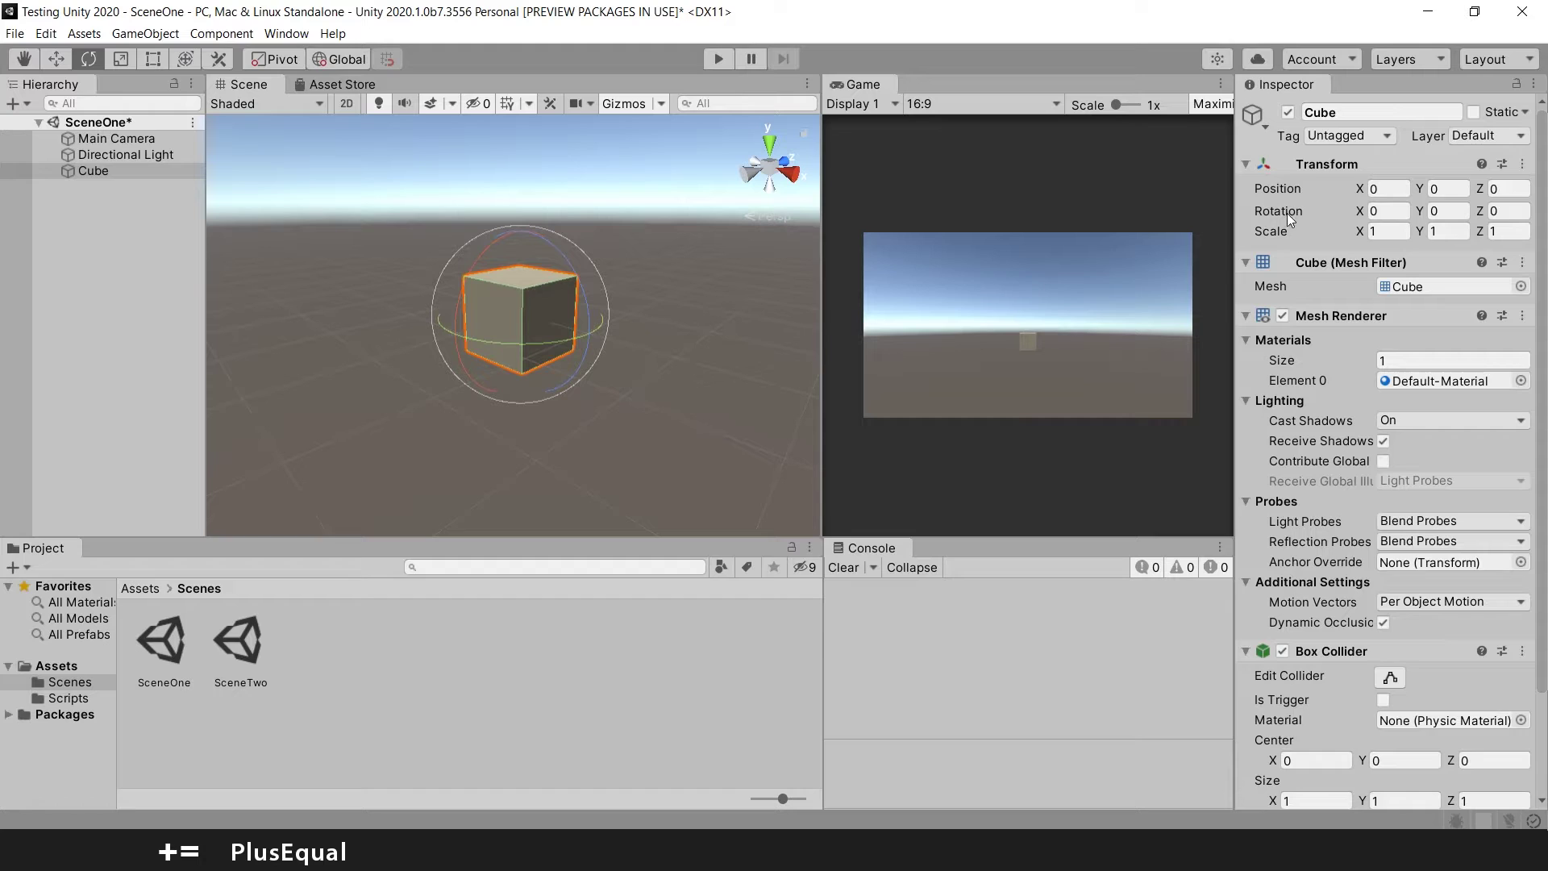
# - Rotate the Cube around its Y axis to -8.693 using the green rotation ring
pyautogui.moveTo(534, 345); pyautogui.dragTo(565, 362)
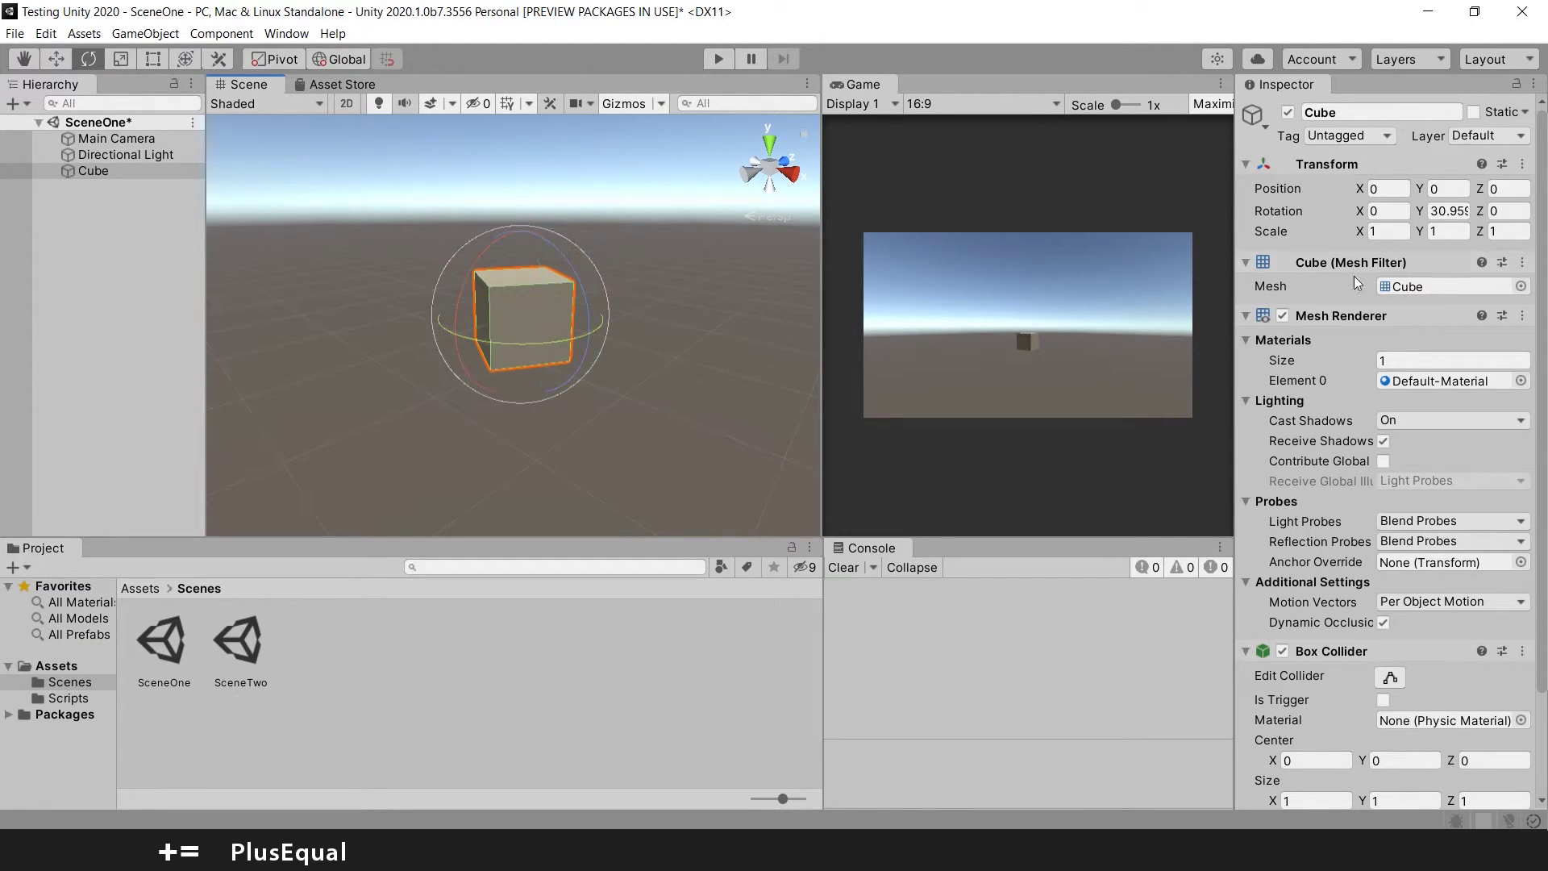
pyautogui.click(119, 65)
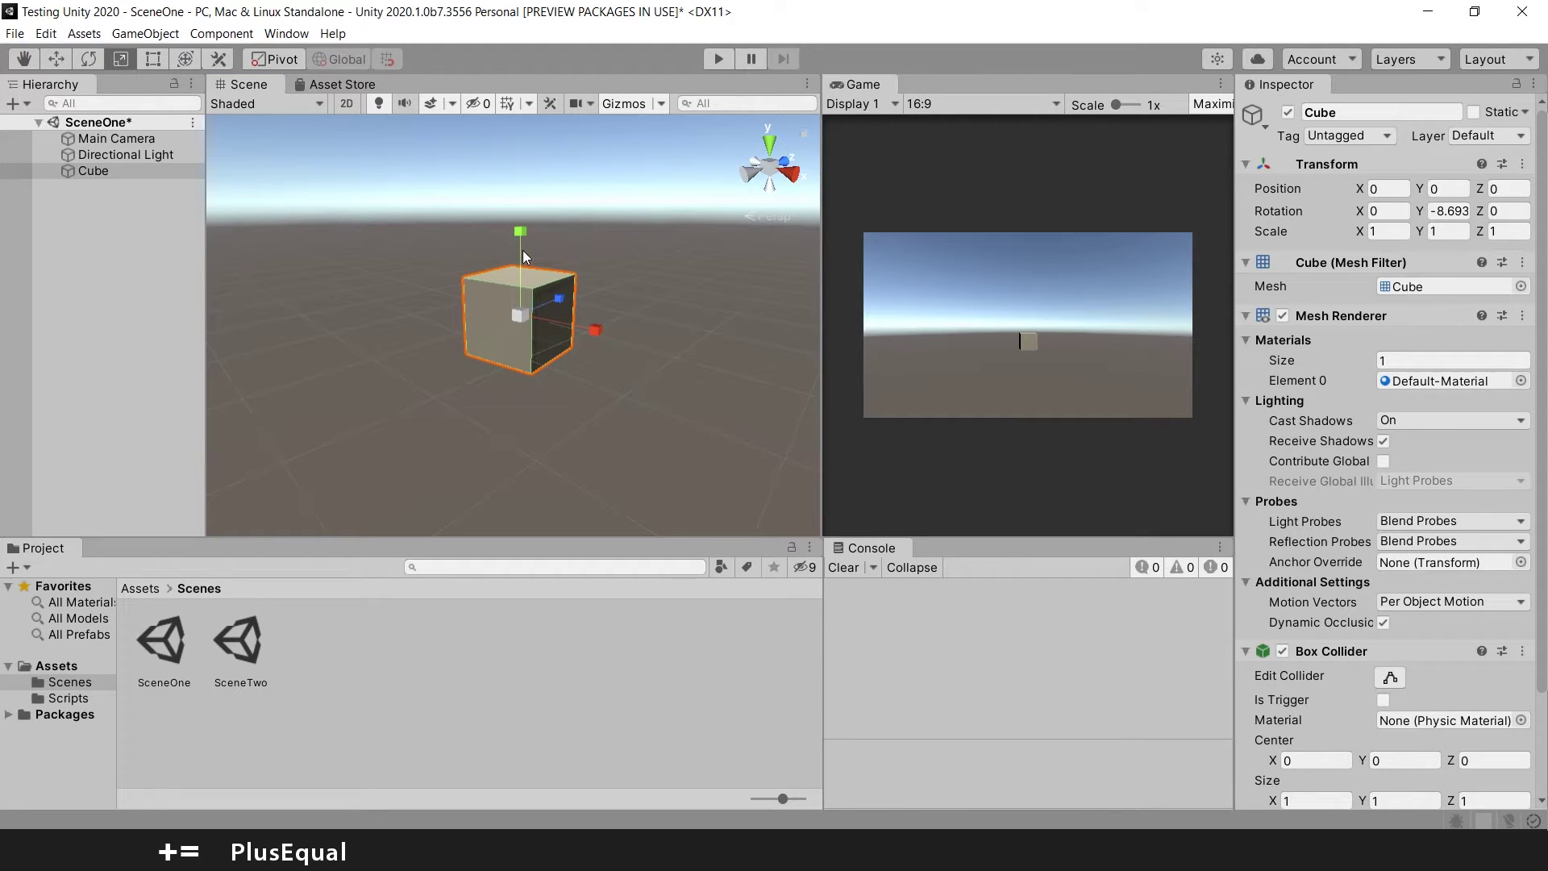
# - Stretch the Cube vertically to a Y scale of about 2.604, then enter 1 in Scale Y
pyautogui.moveTo(520, 232); pyautogui.dragTo(534, 90)
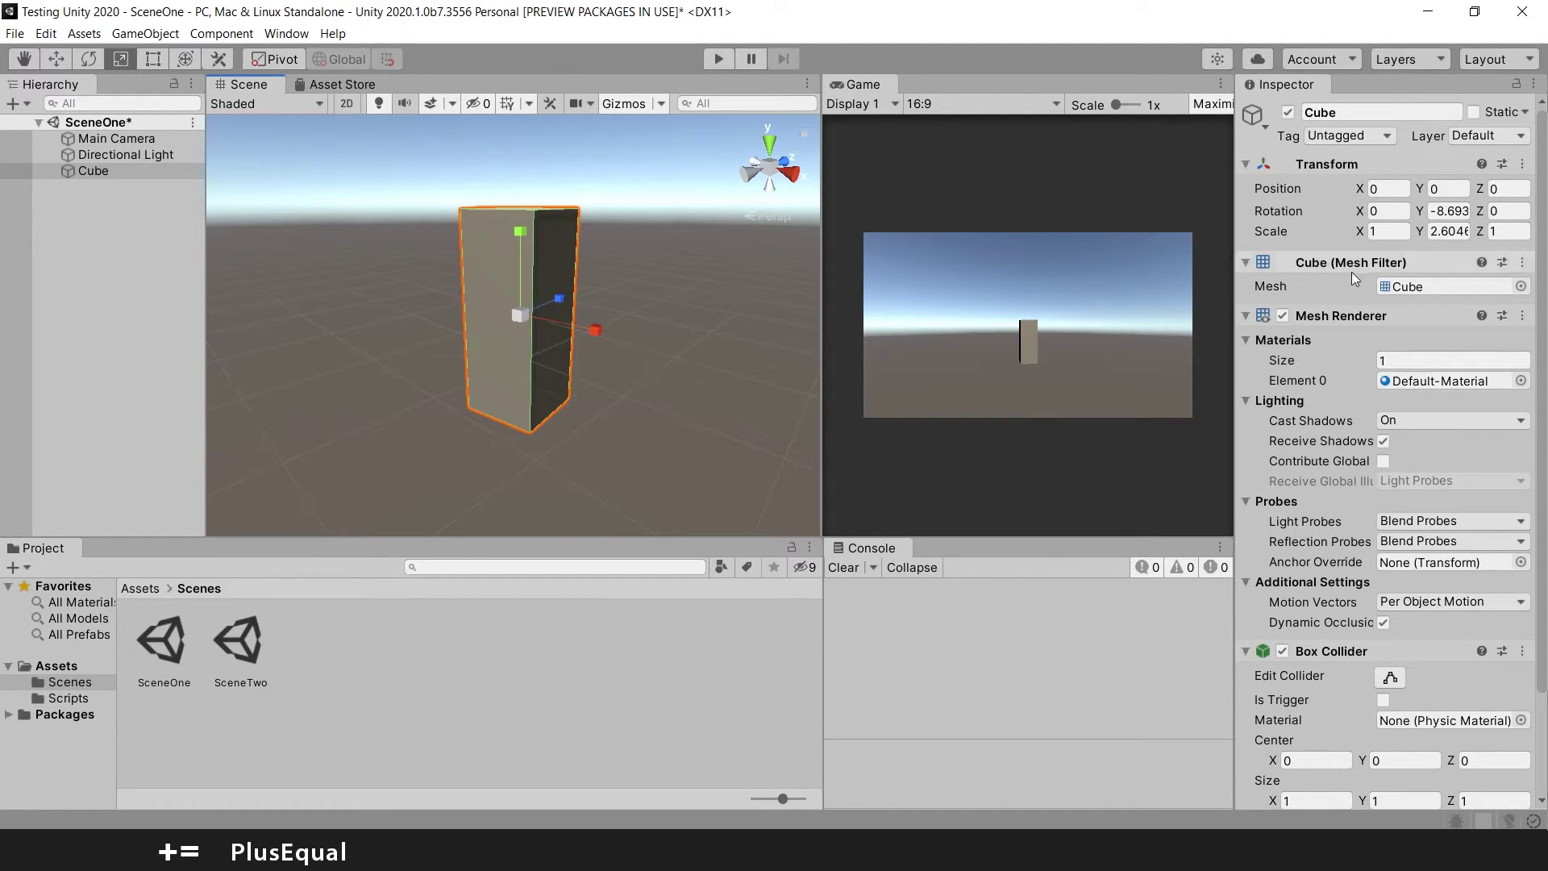
pyautogui.click(1441, 233)
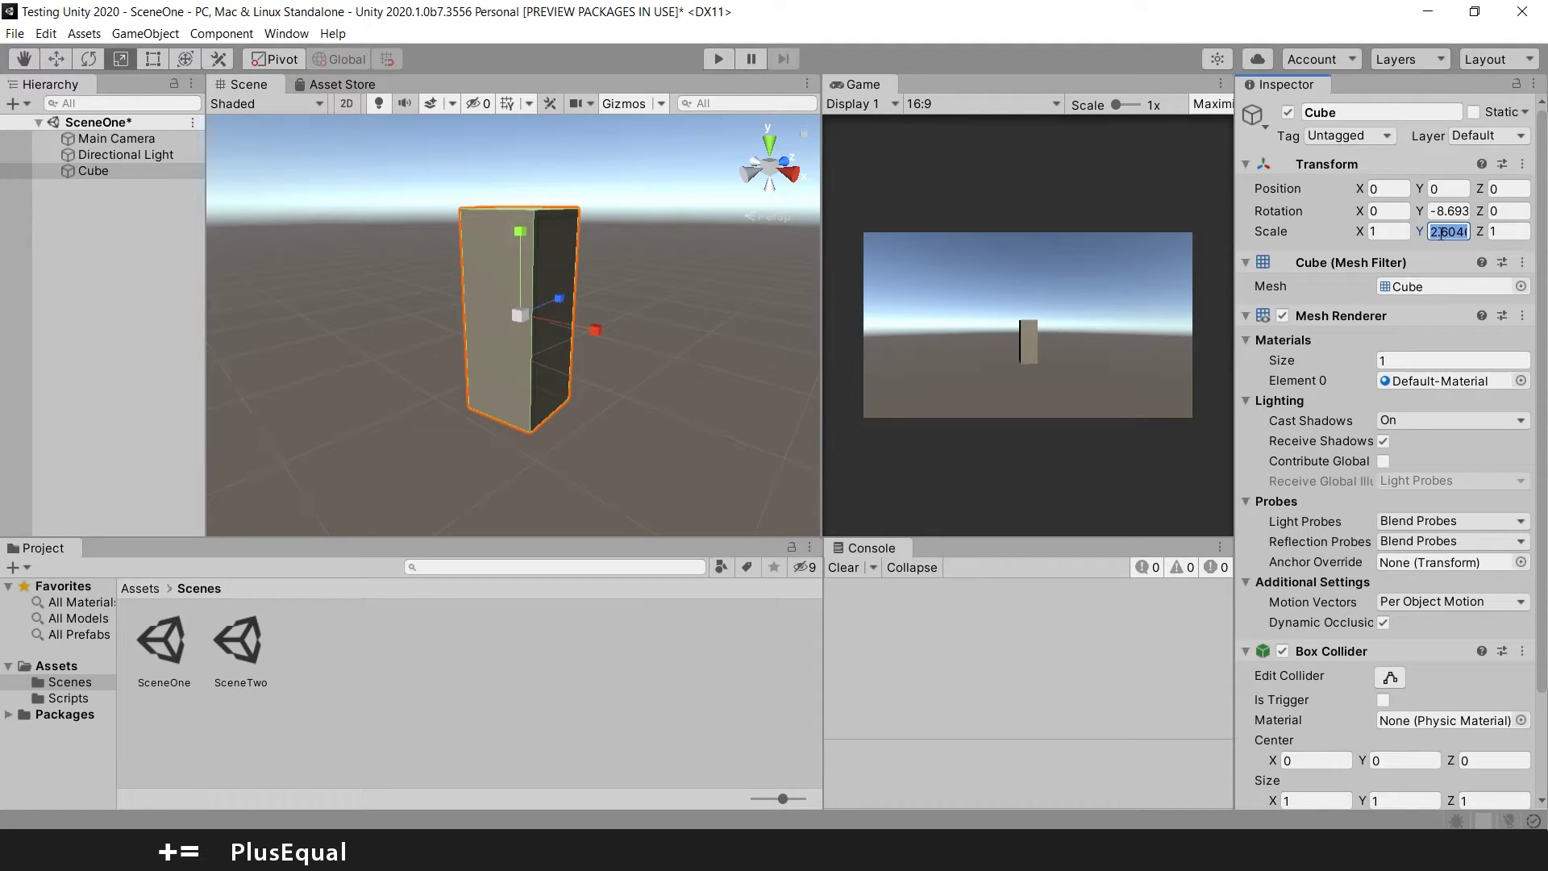
pyautogui.write('1')
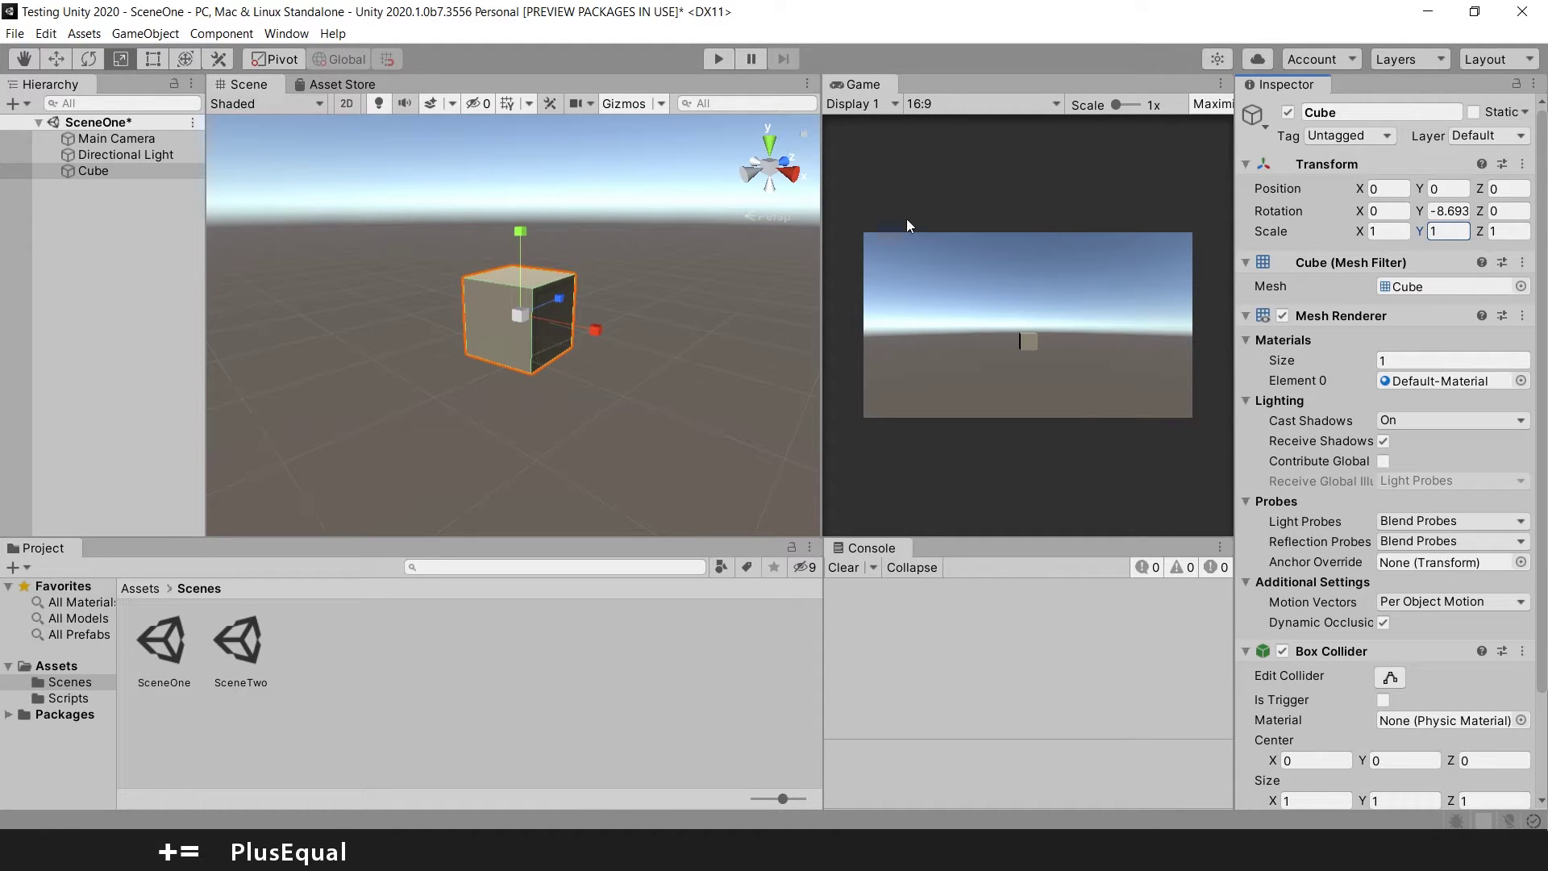
# - Scrub the Cube's Position X, Position Y and Rotation X, then set Rotation X and Position X to 0
pyautogui.moveTo(1361, 192); pyautogui.dragTo(1293, 188)
pyautogui.moveTo(1419, 189)
pyautogui.mouseDown()
pyautogui.moveTo(1490, 173)
pyautogui.moveTo(1409, 171)
pyautogui.moveTo(1425, 165)
pyautogui.moveTo(1407, 206)
pyautogui.mouseUp()
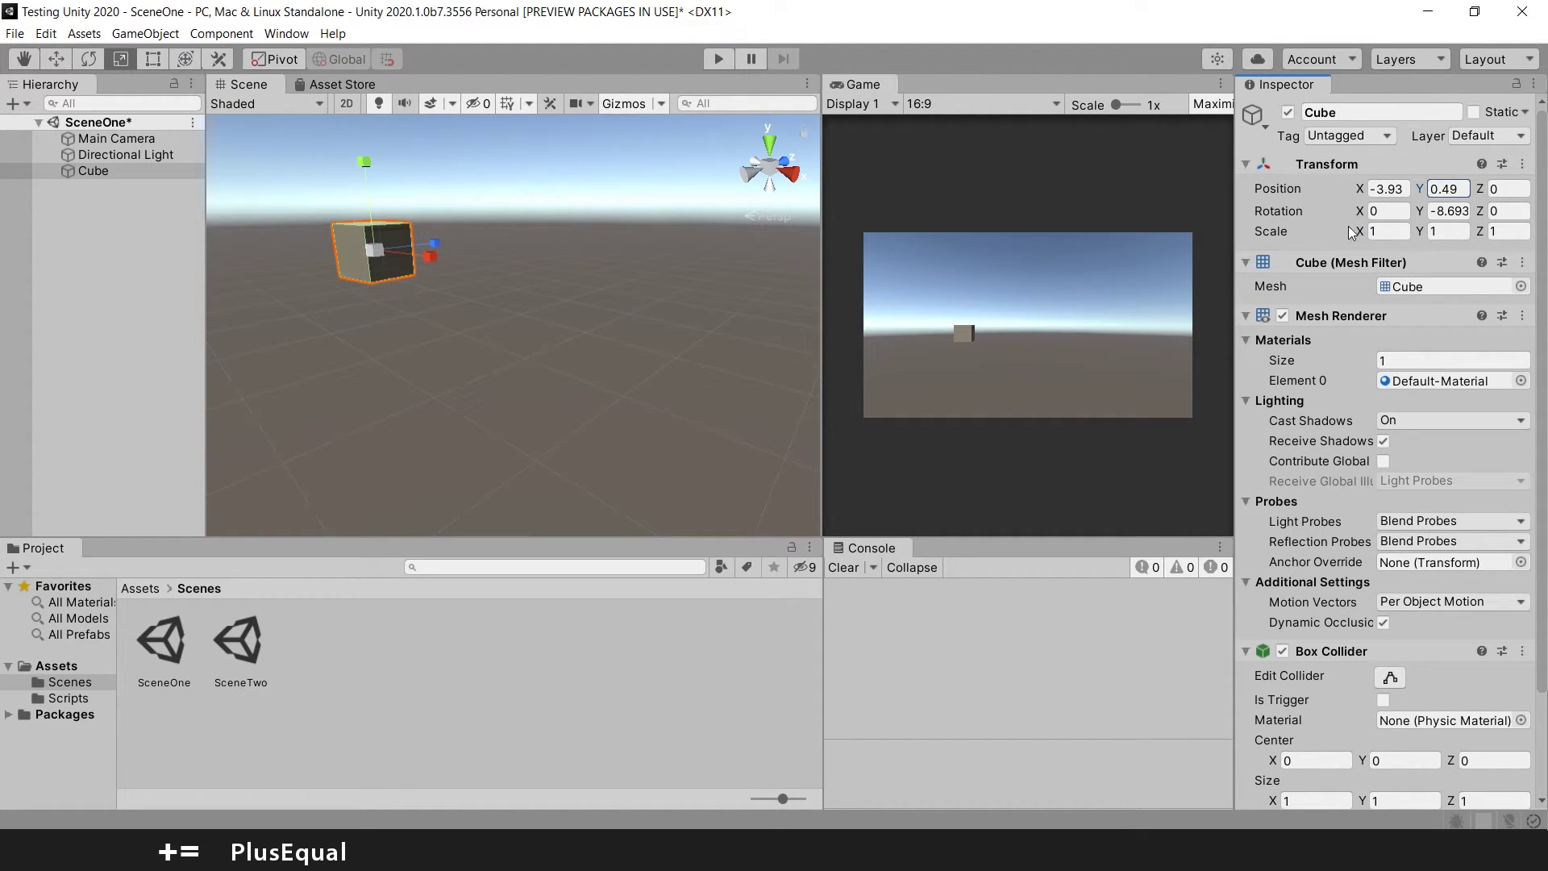
pyautogui.moveTo(1361, 221); pyautogui.dragTo(1464, 219)
pyautogui.doubleClick(1387, 211)
pyautogui.write('0')
pyautogui.doubleClick(1380, 189)
pyautogui.write('0')
pyautogui.press('Tab')
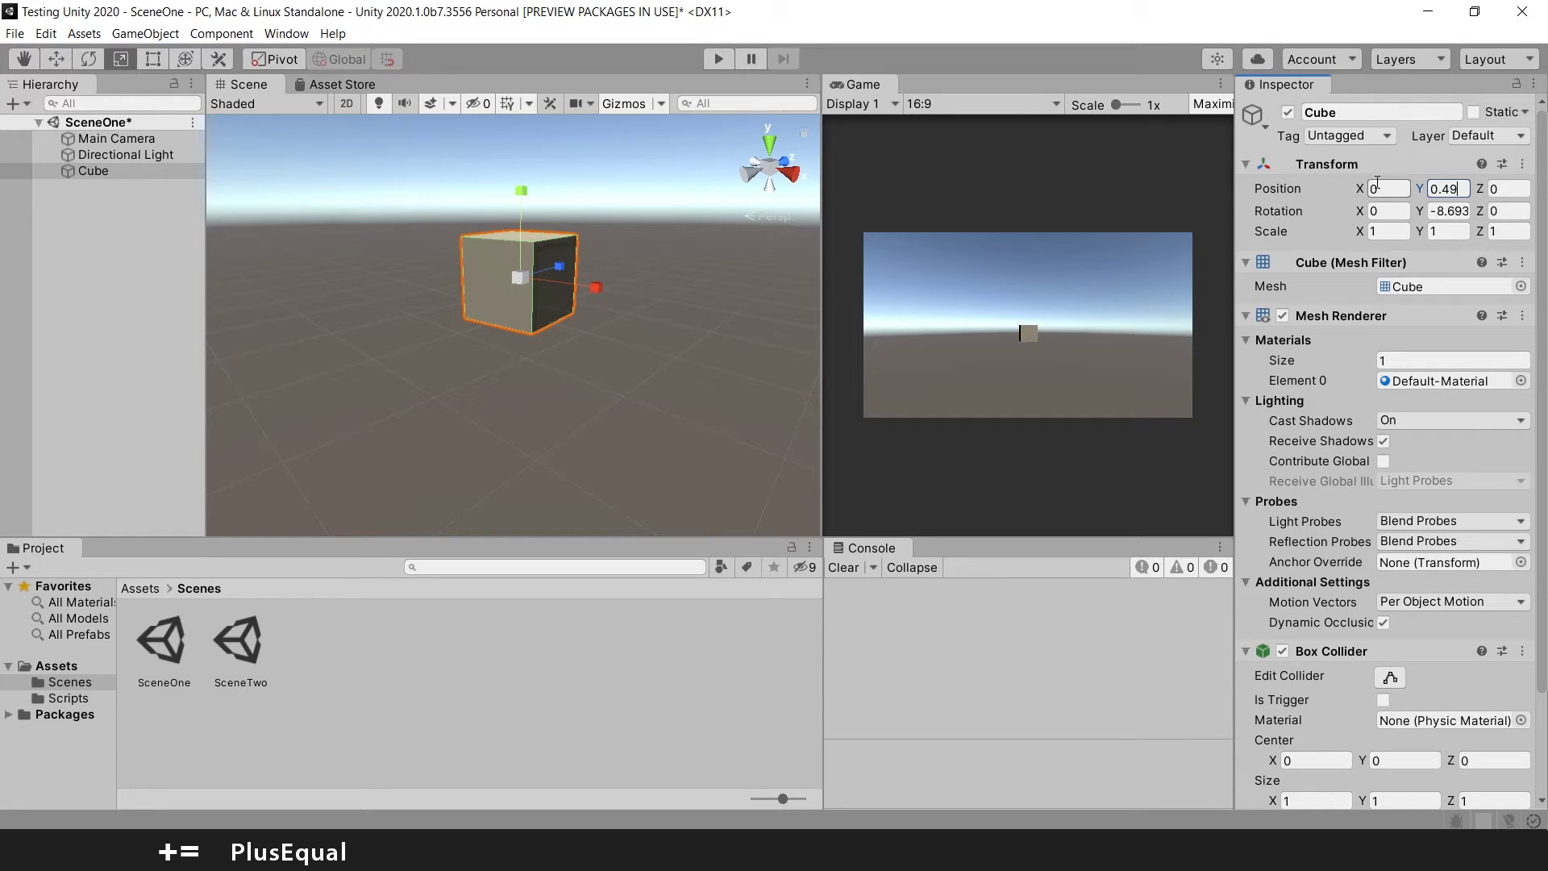
# - Set Position X to 4 by entering 0+1 then 1+3, frame the Cube, and save the scene
pyautogui.click(1388, 189)
pyautogui.click(1388, 190)
pyautogui.write('+1')
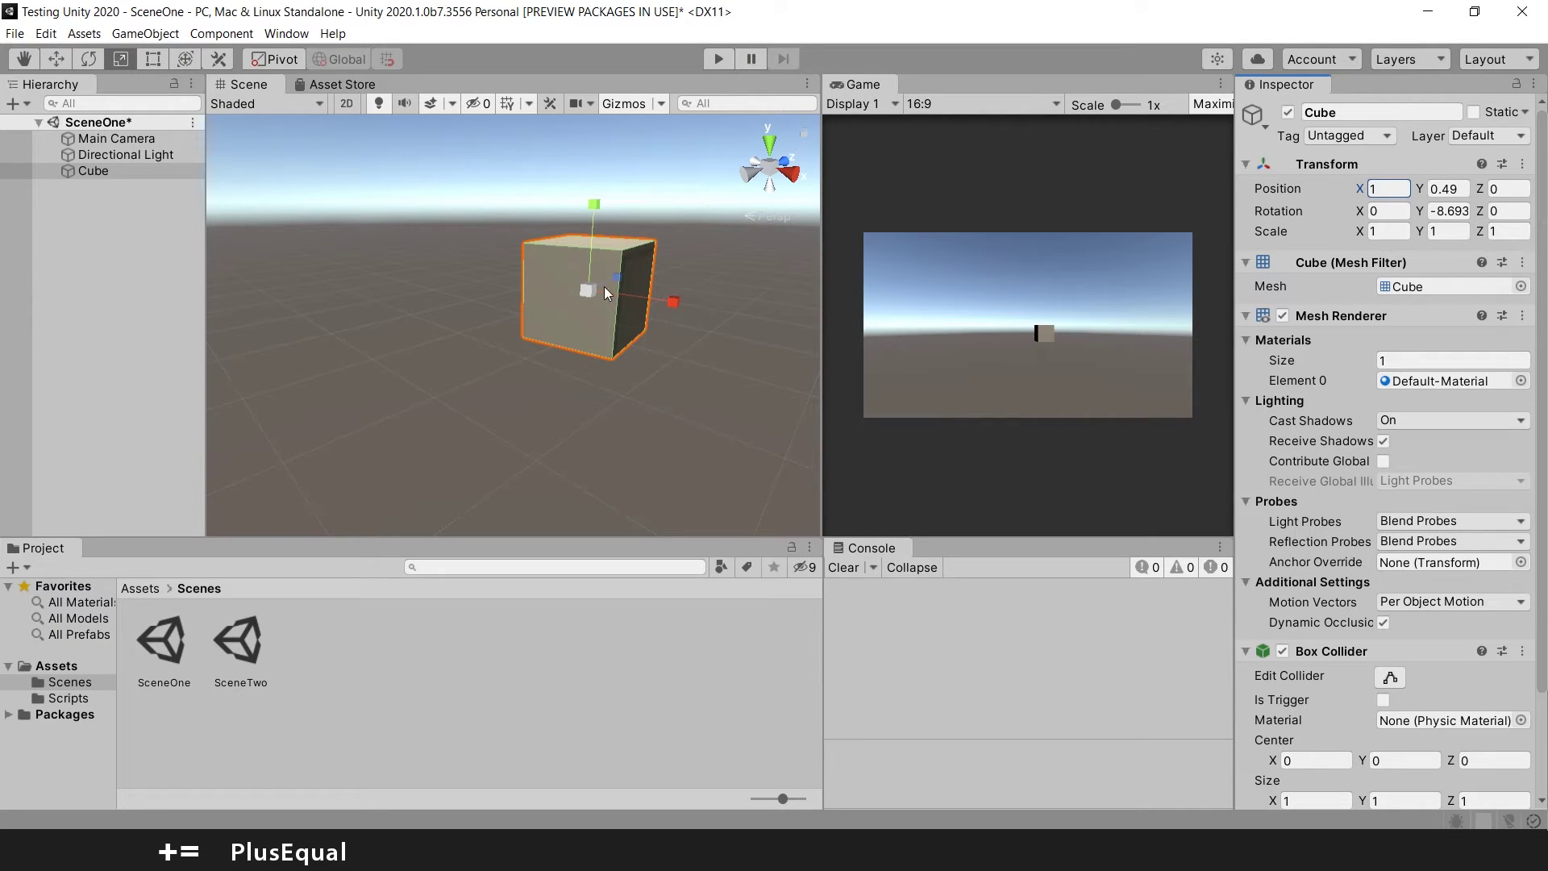
pyautogui.click(1394, 188)
pyautogui.click(1394, 188)
pyautogui.write('+3')
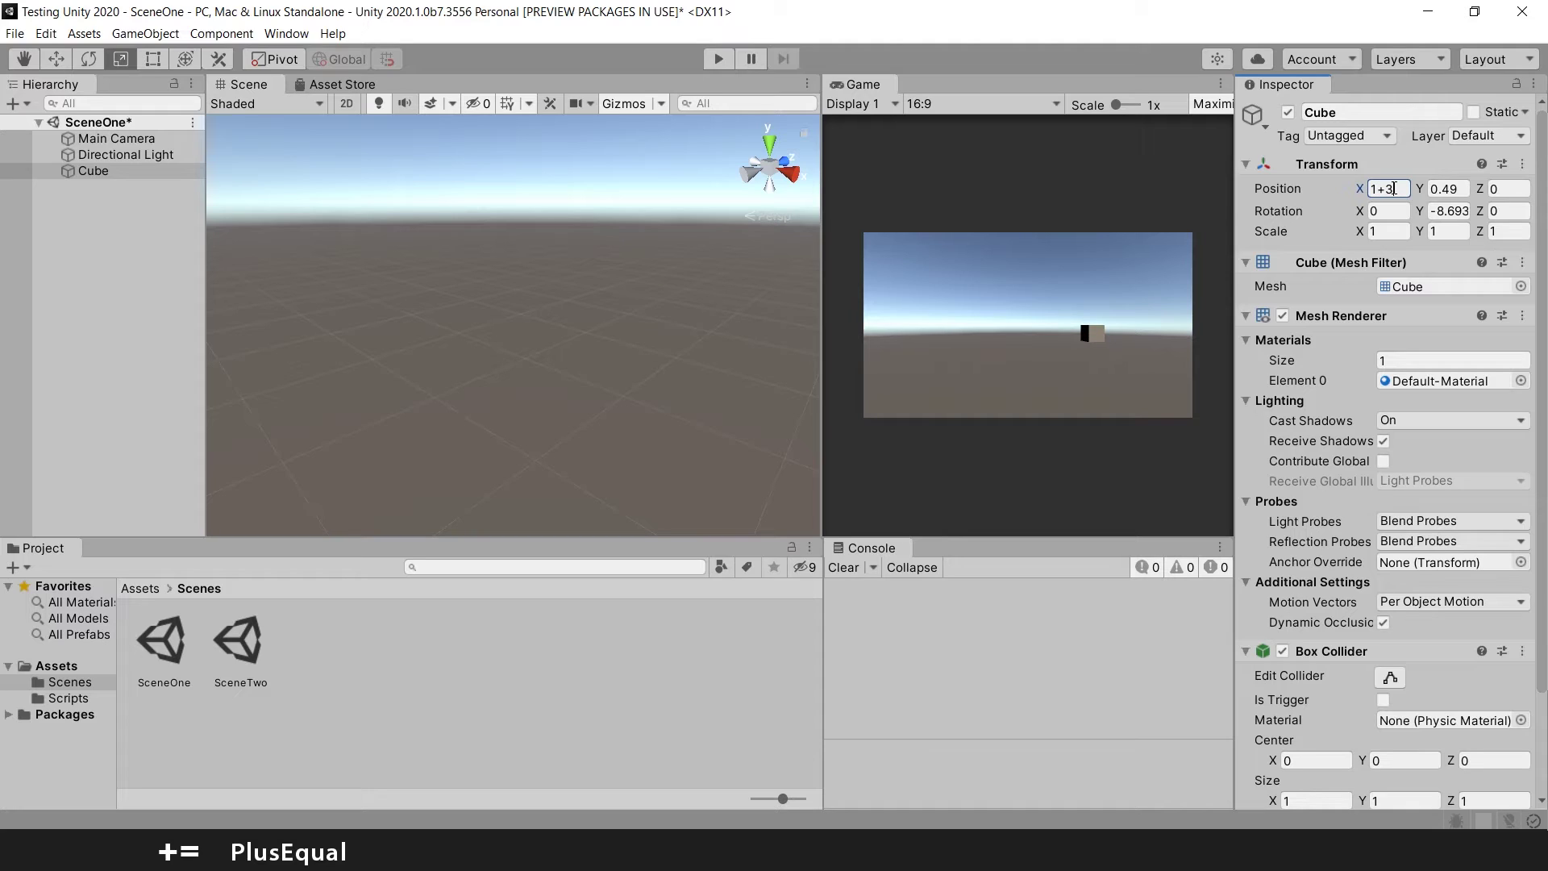
pyautogui.press('Return')
pyautogui.press('f')
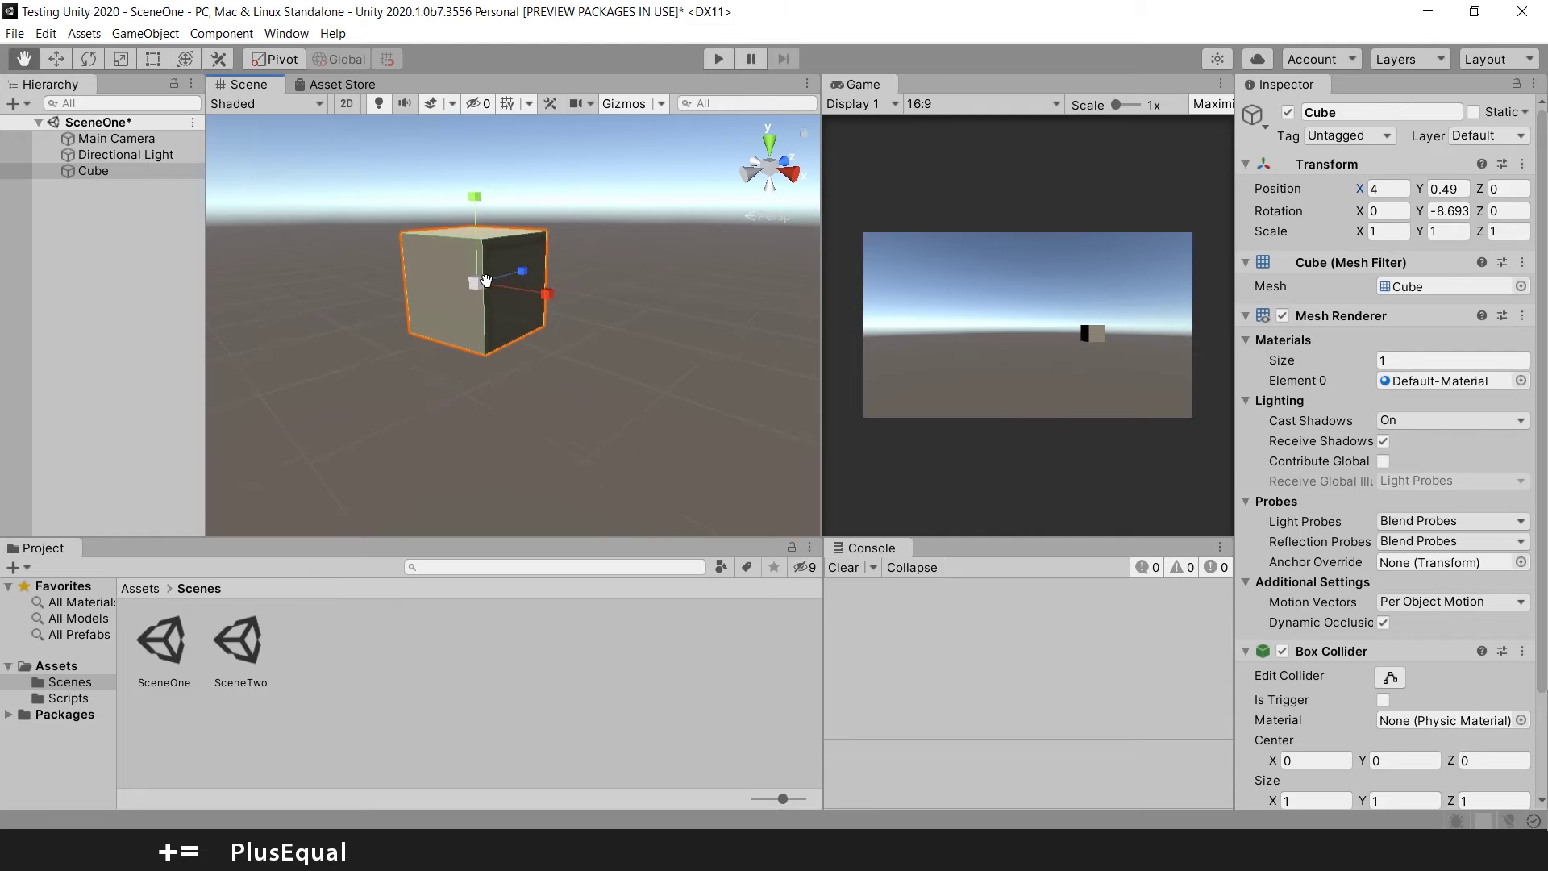
pyautogui.hotkey('ctrl', 's')
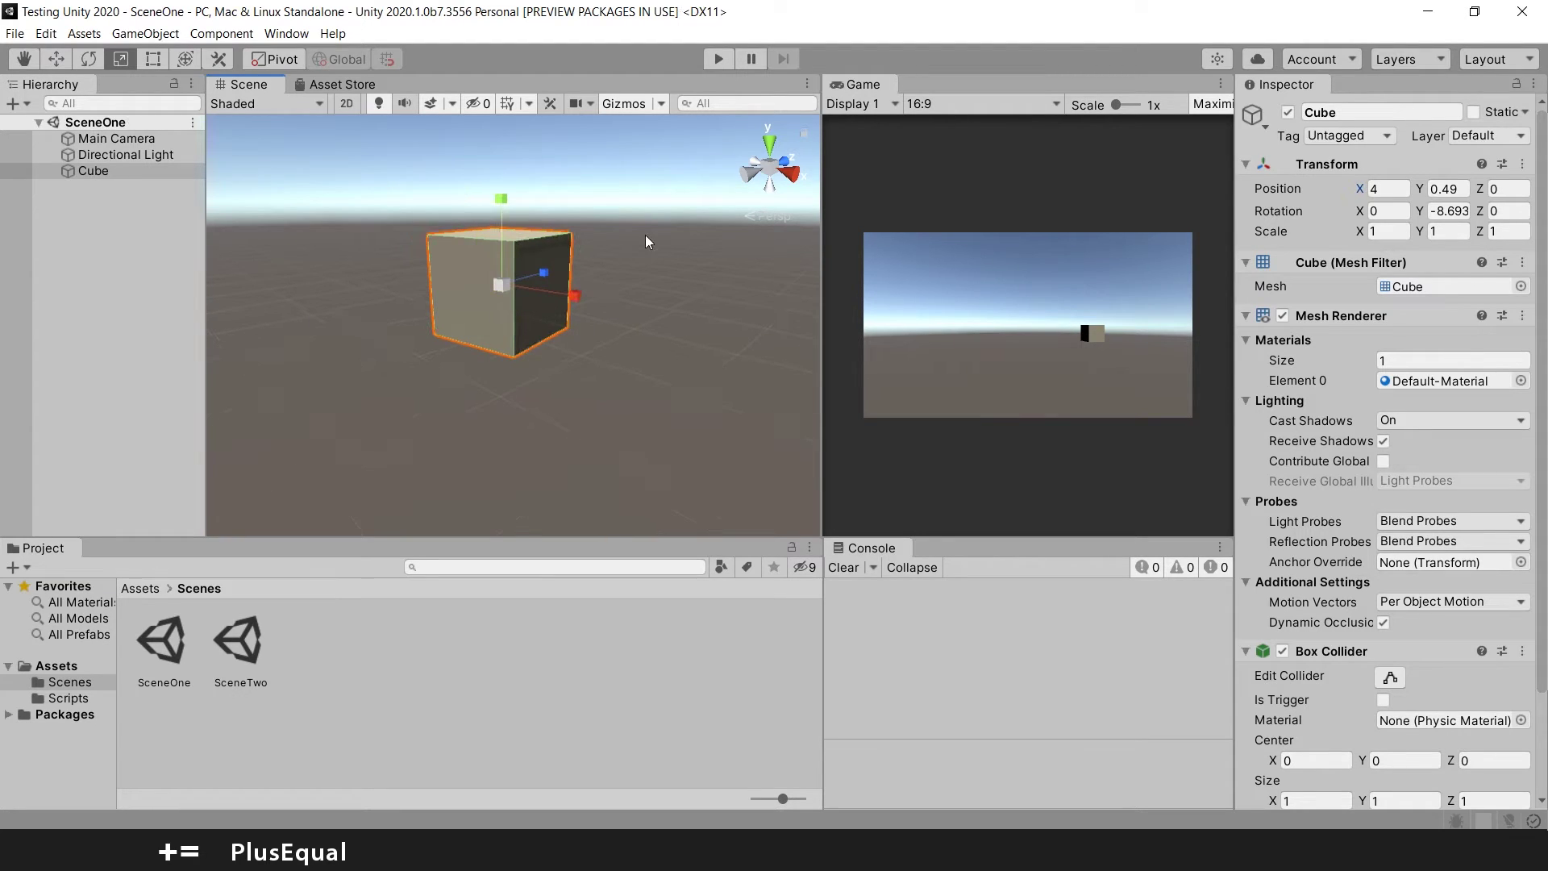
# - Pan the scene view around the Cube and switch to the Right view
pyautogui.scroll(-2, 645, 234)
pyautogui.moveTo(645, 235); pyautogui.dragTo(632, 240, button='middle')
pyautogui.moveTo(622, 255); pyautogui.dragTo(747, 214, button='middle')
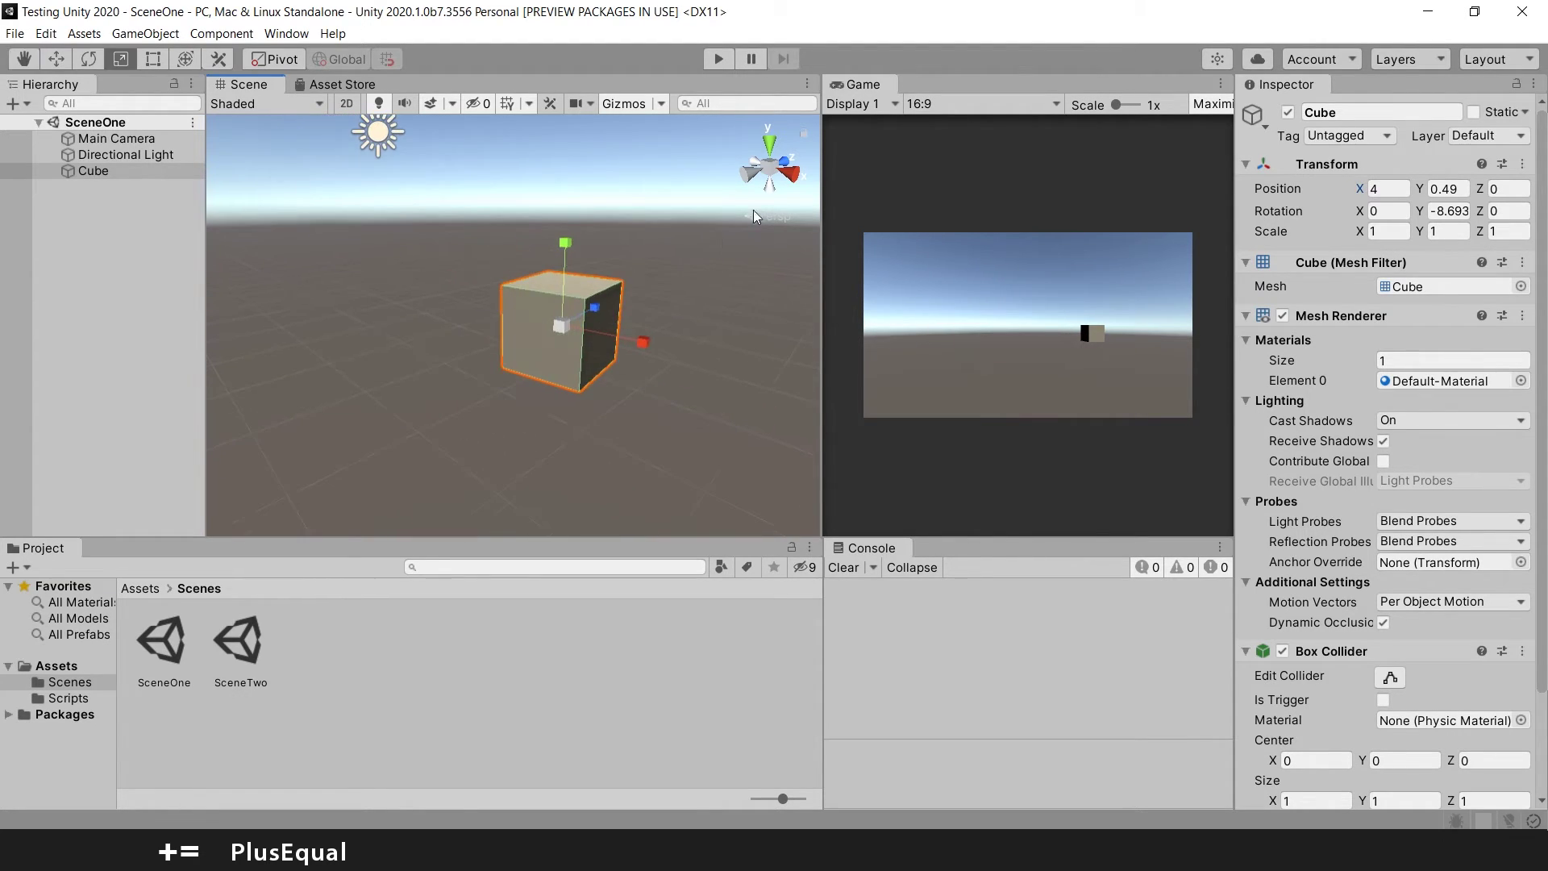
pyautogui.click(783, 176)
pyautogui.moveTo(538, 240); pyautogui.dragTo(587, 274, button='middle')
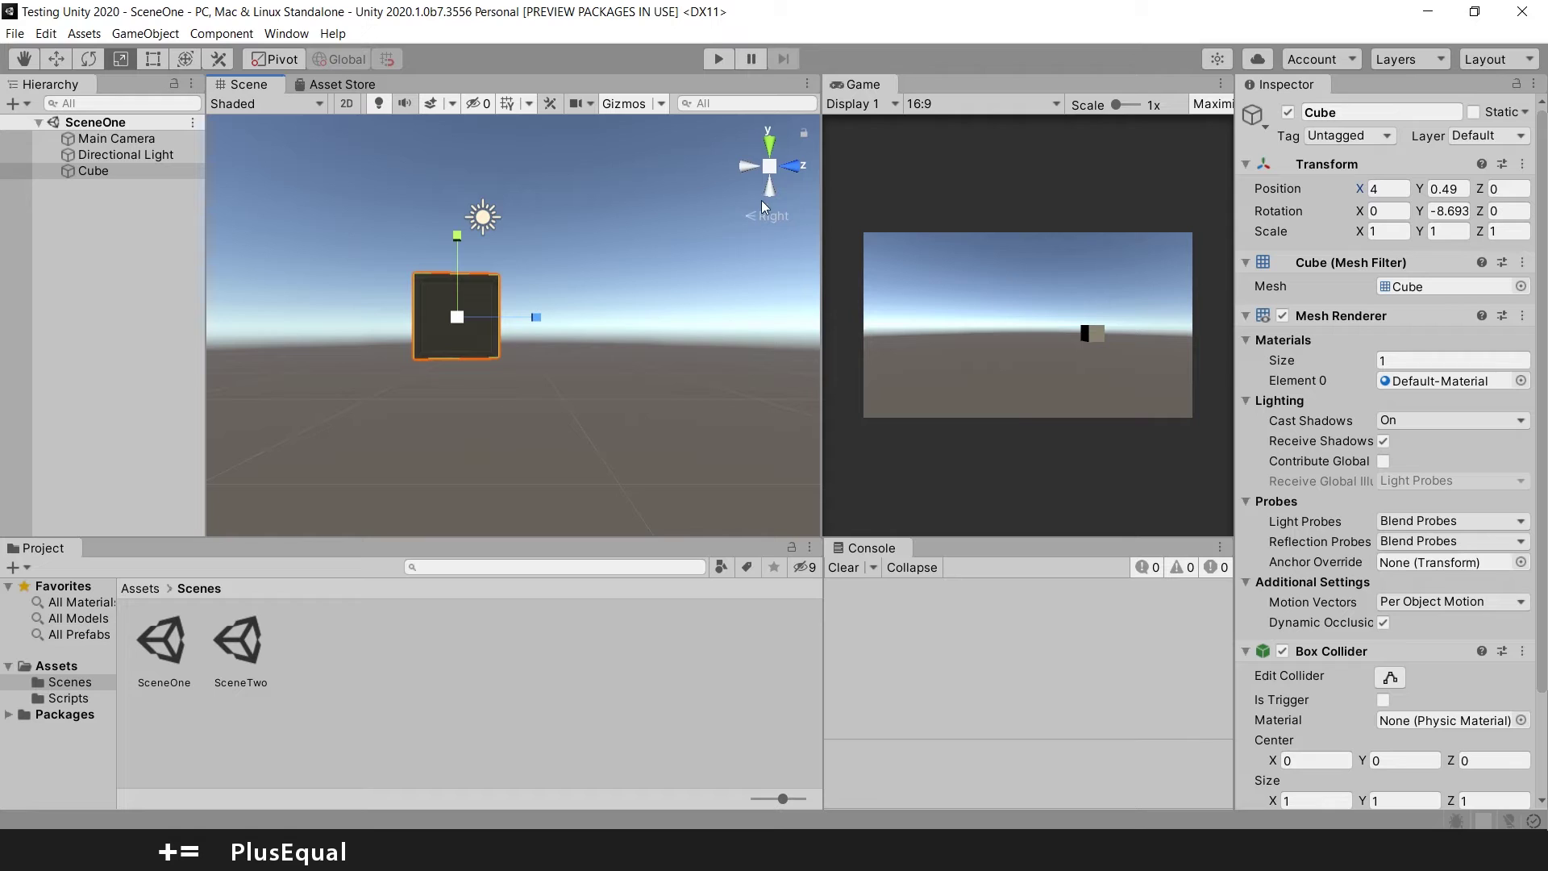
# - Cycle through the Front, Back, Top, side and Bottom views, then return to an angled perspective
pyautogui.click(796, 167)
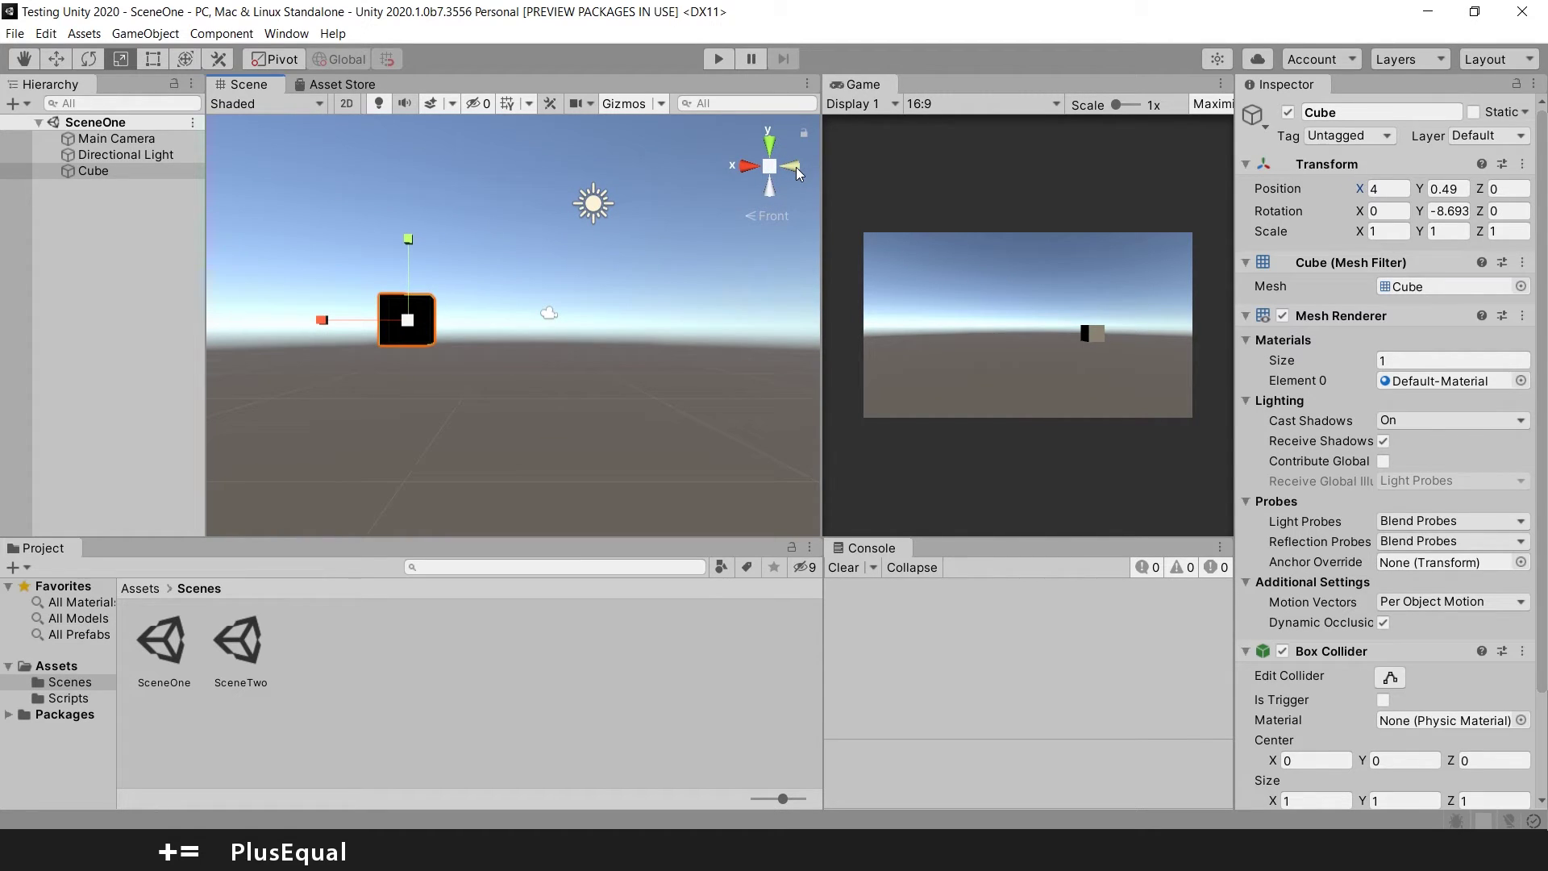
pyautogui.click(796, 167)
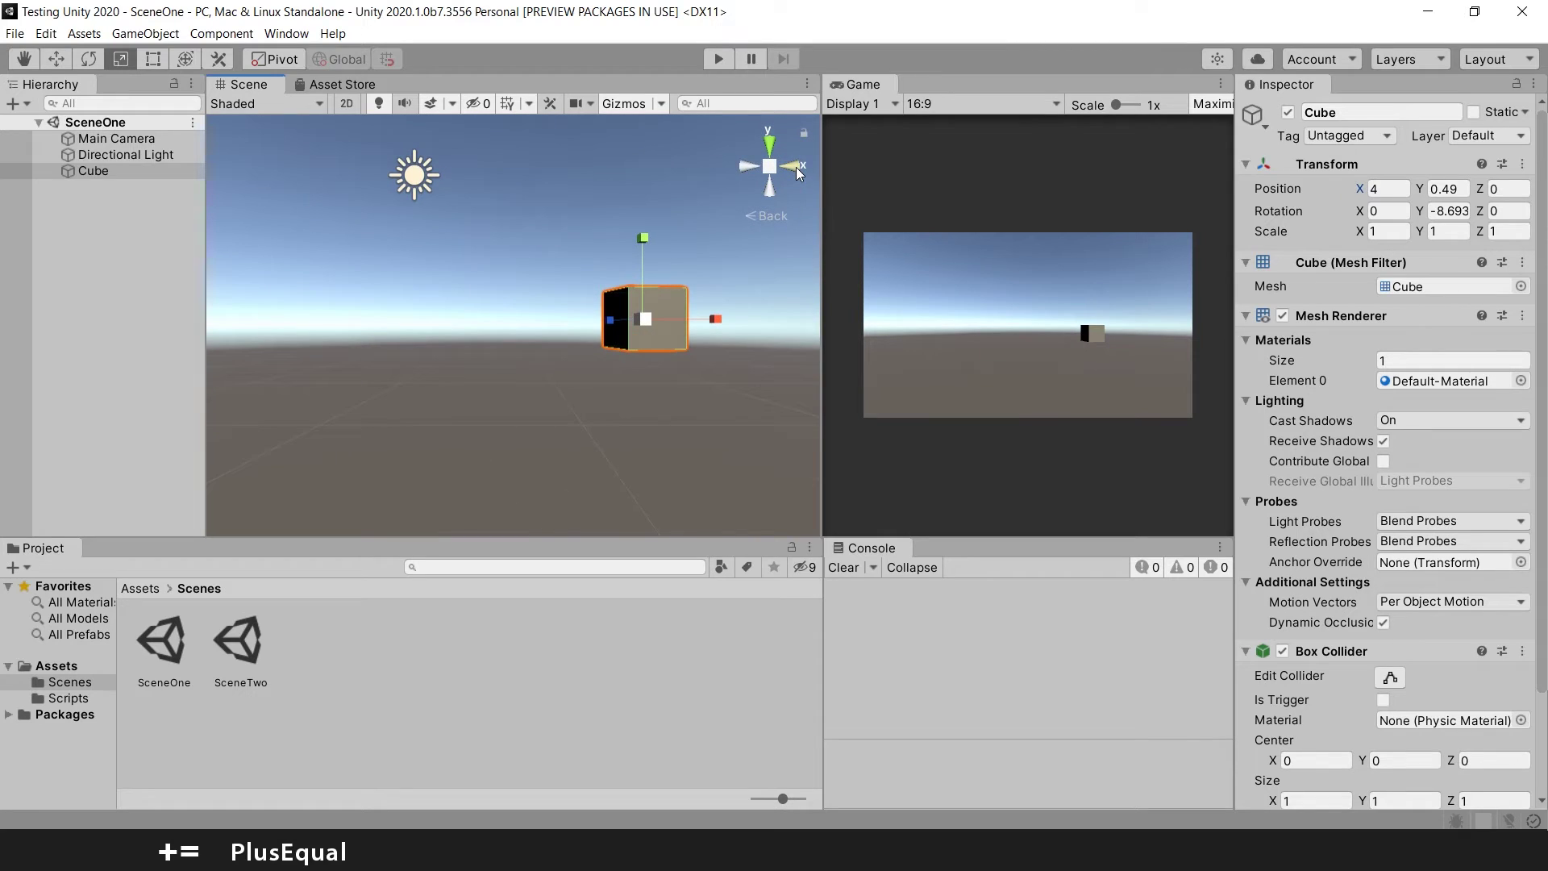
pyautogui.click(769, 145)
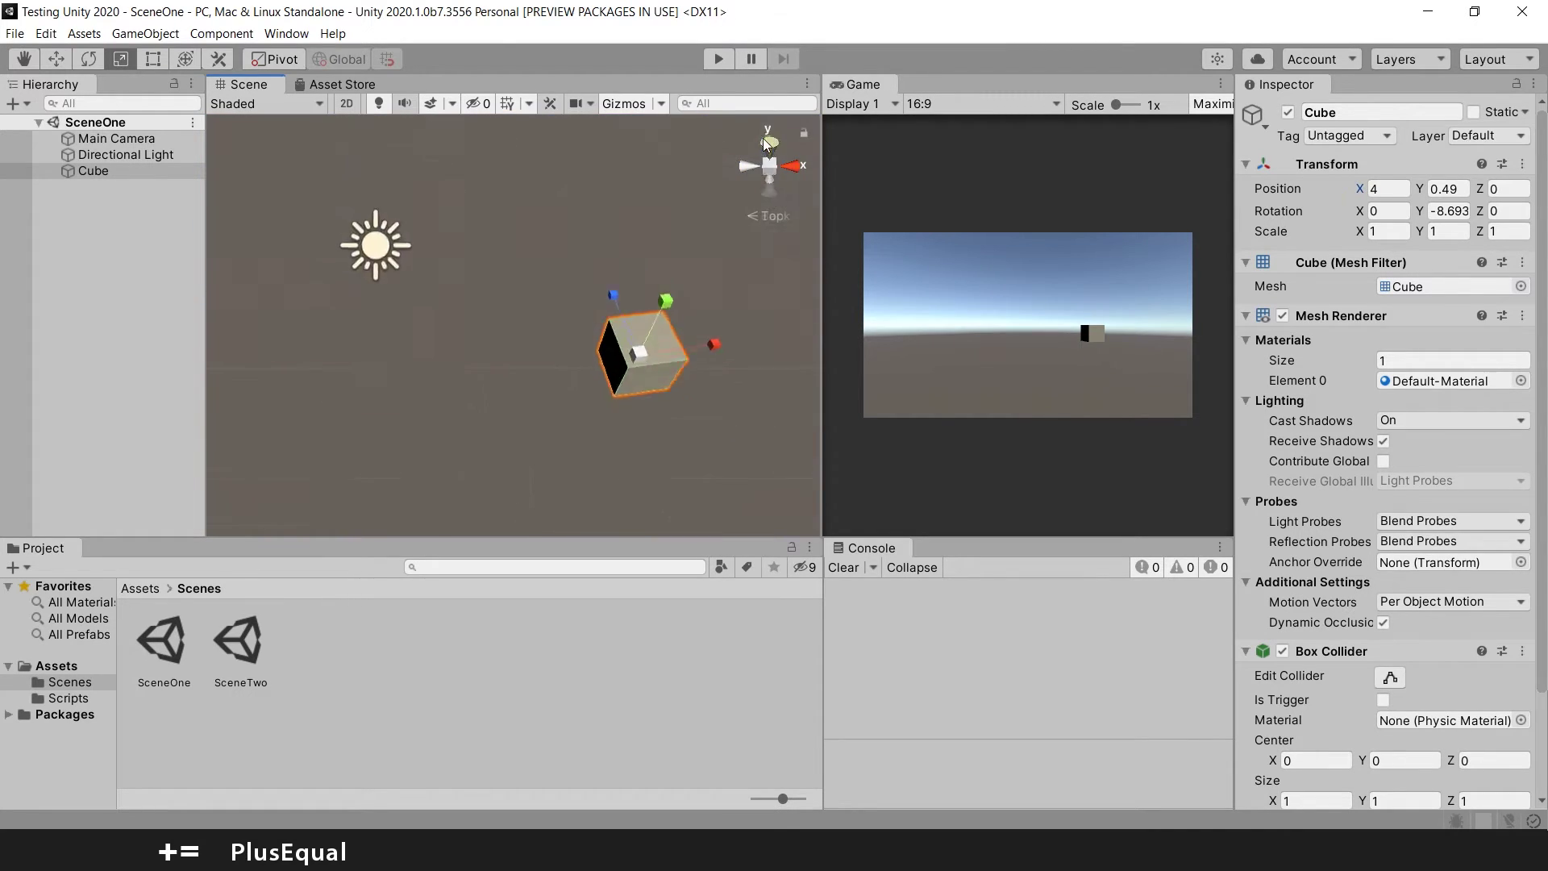
pyautogui.click(770, 156)
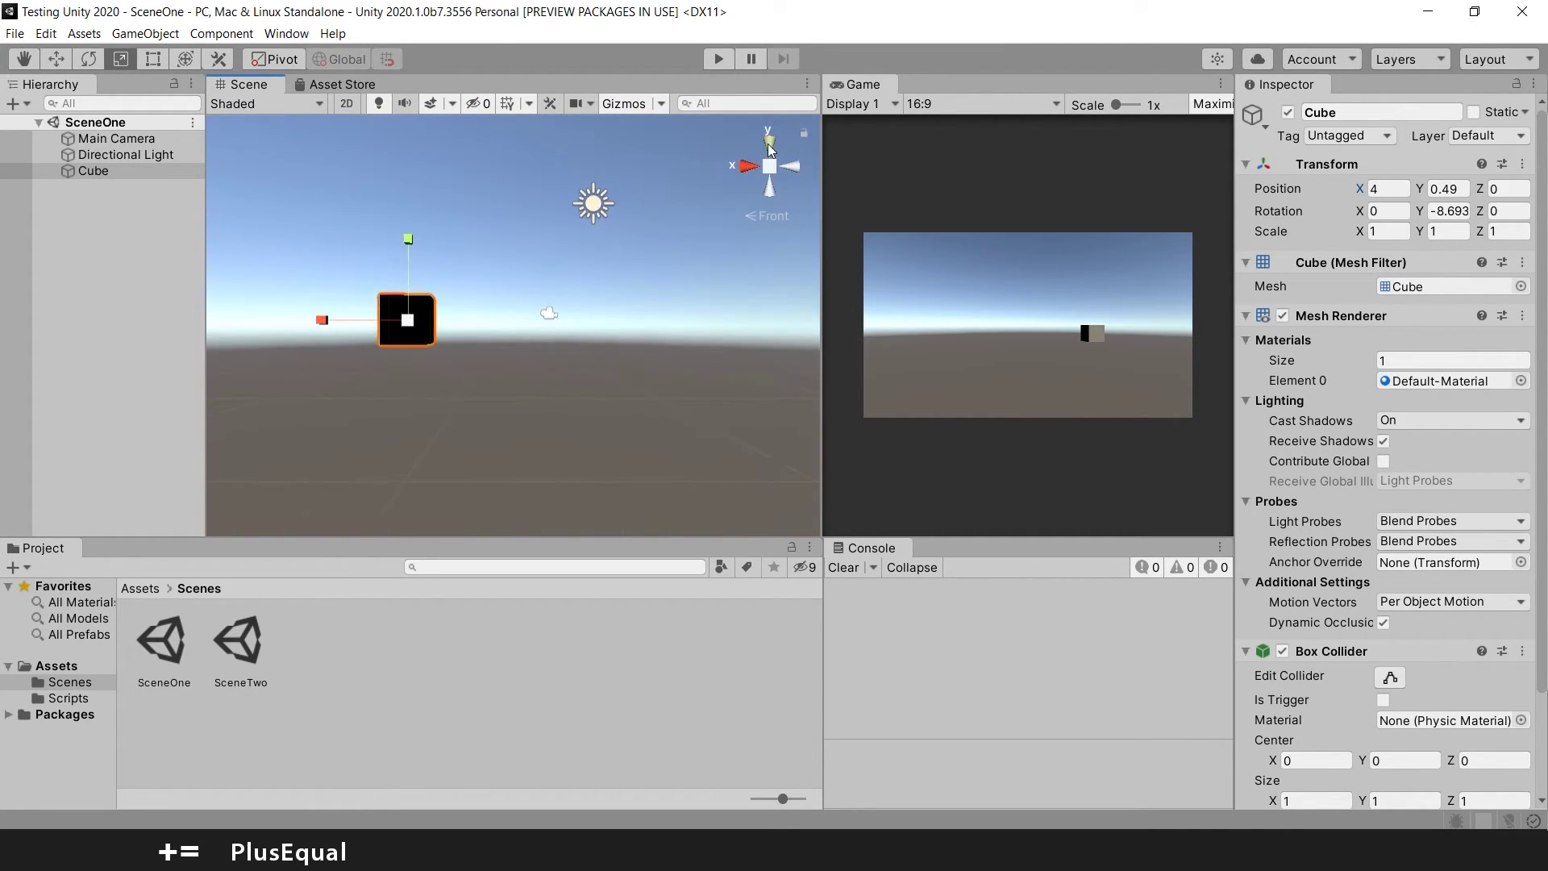
pyautogui.click(769, 194)
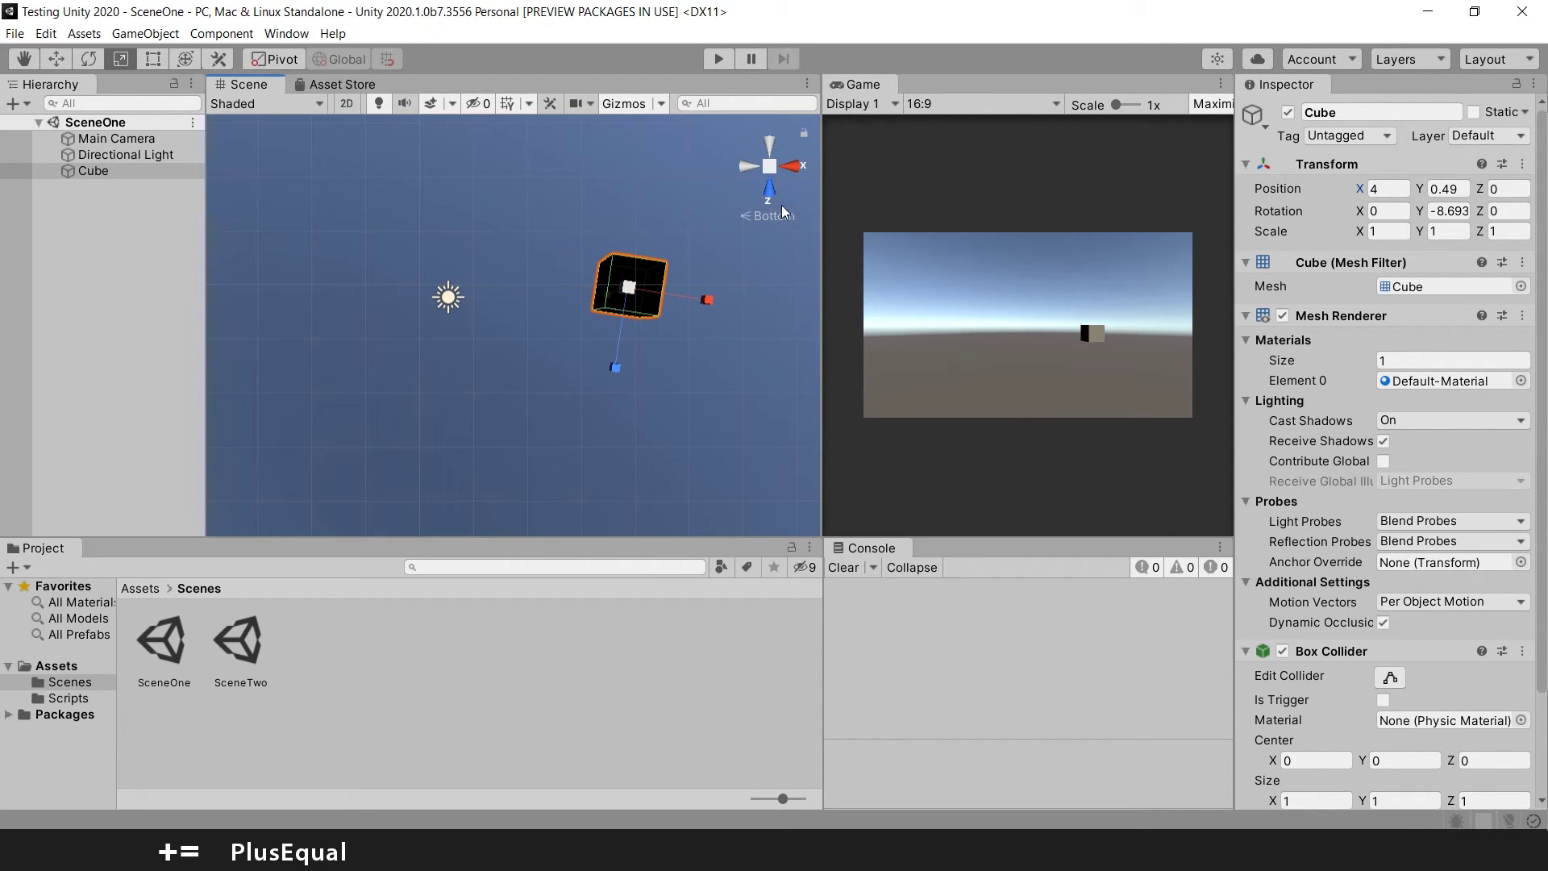
pyautogui.click(769, 194)
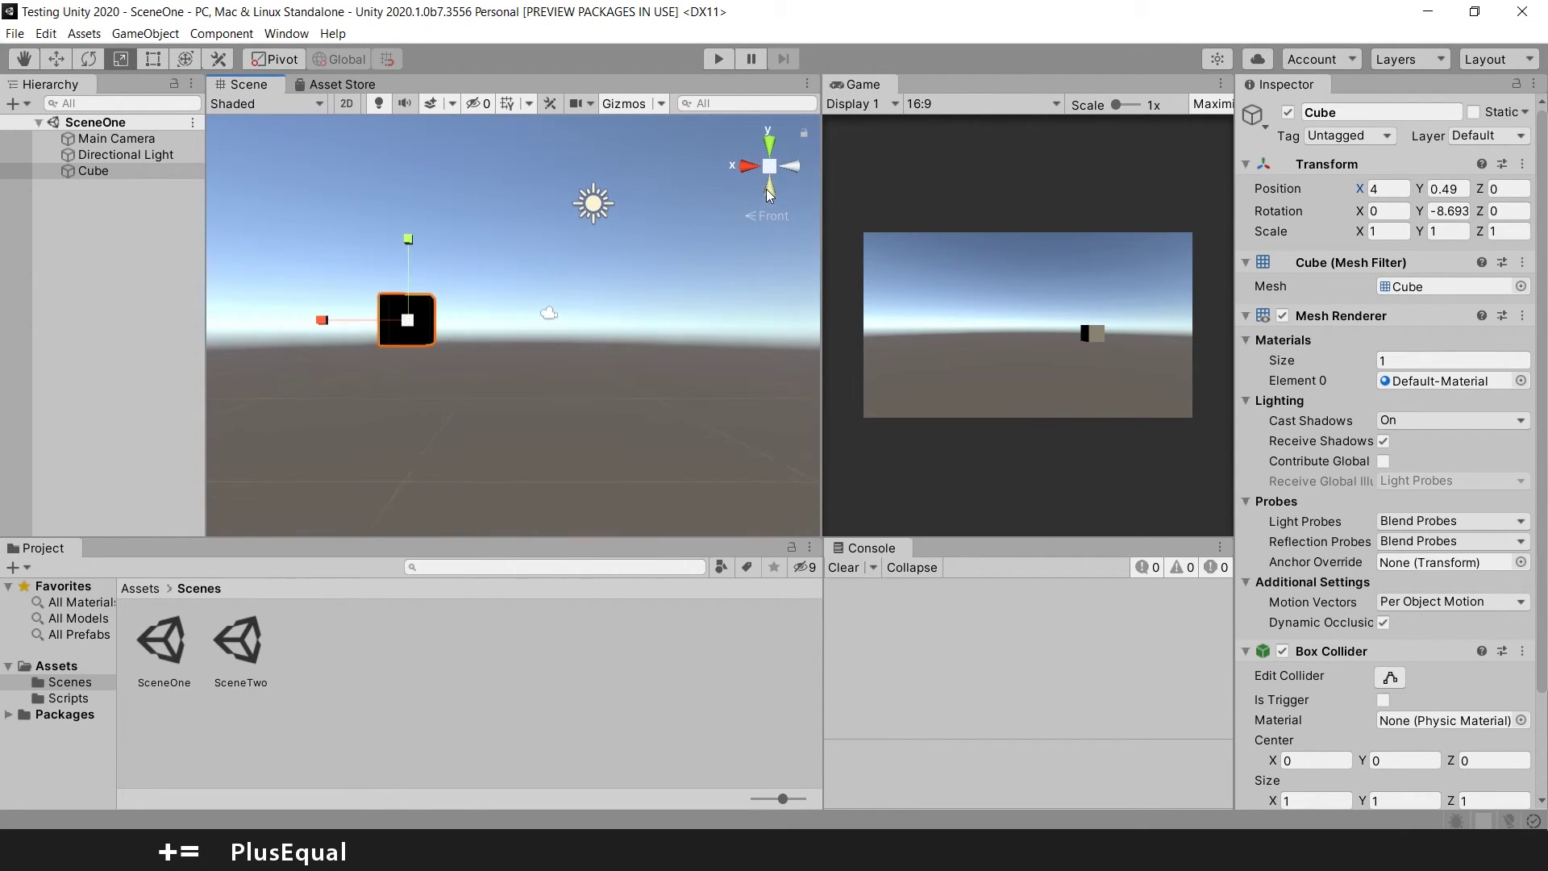
pyautogui.click(738, 168)
pyautogui.keyDown('alt'); pyautogui.moveTo(743, 168); pyautogui.dragTo(575, 230); pyautogui.keyUp('alt')
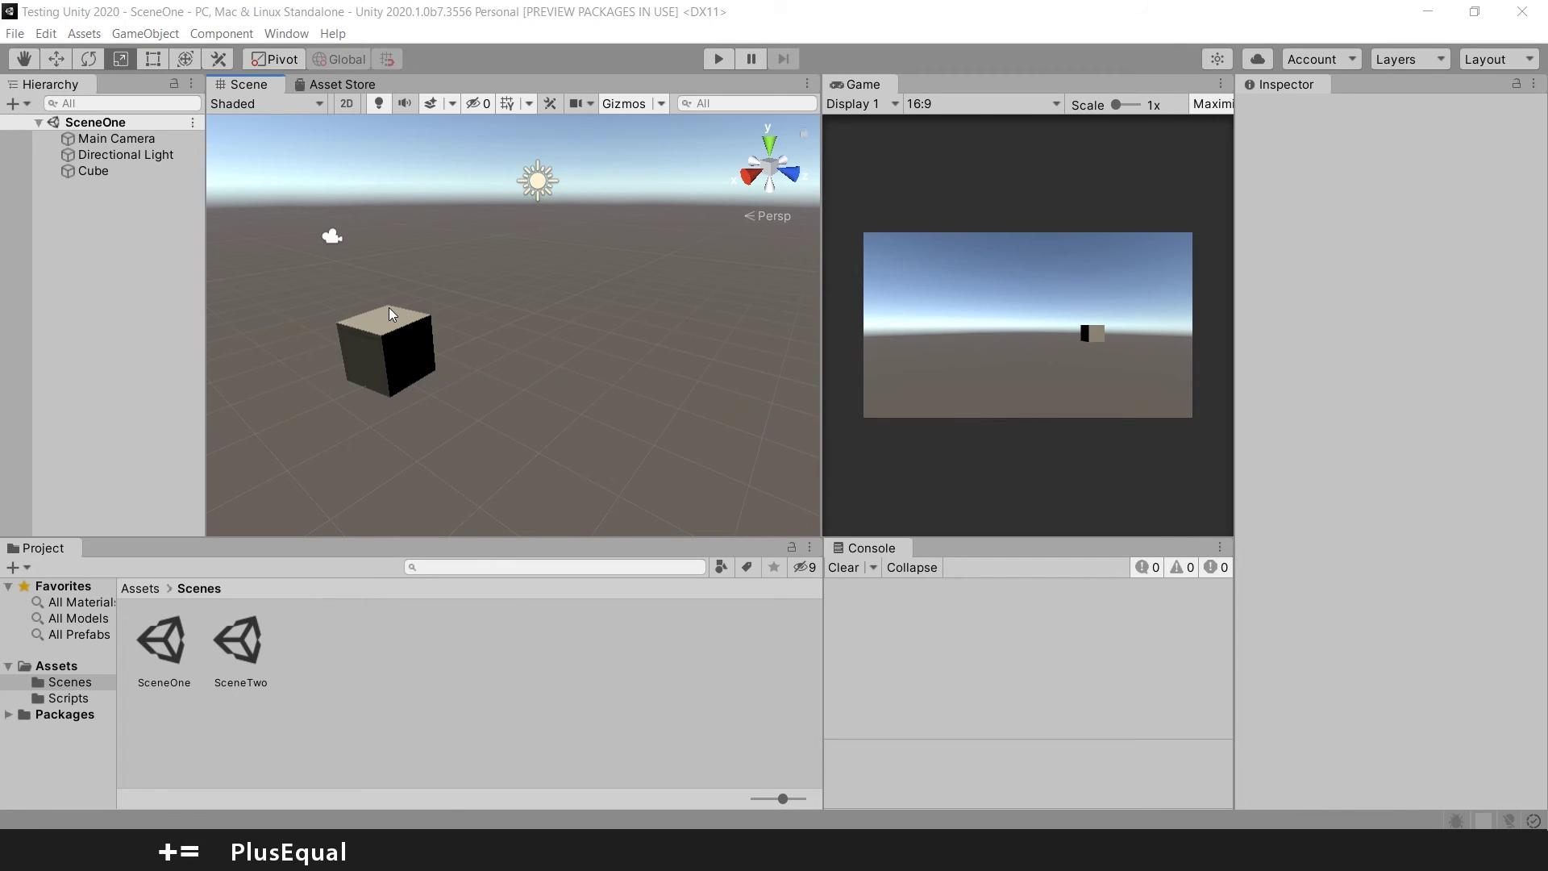
# - Select the Cube and move it forward along Z with the Move tool
pyautogui.moveTo(390, 303); pyautogui.dragTo(471, 272, button='middle')
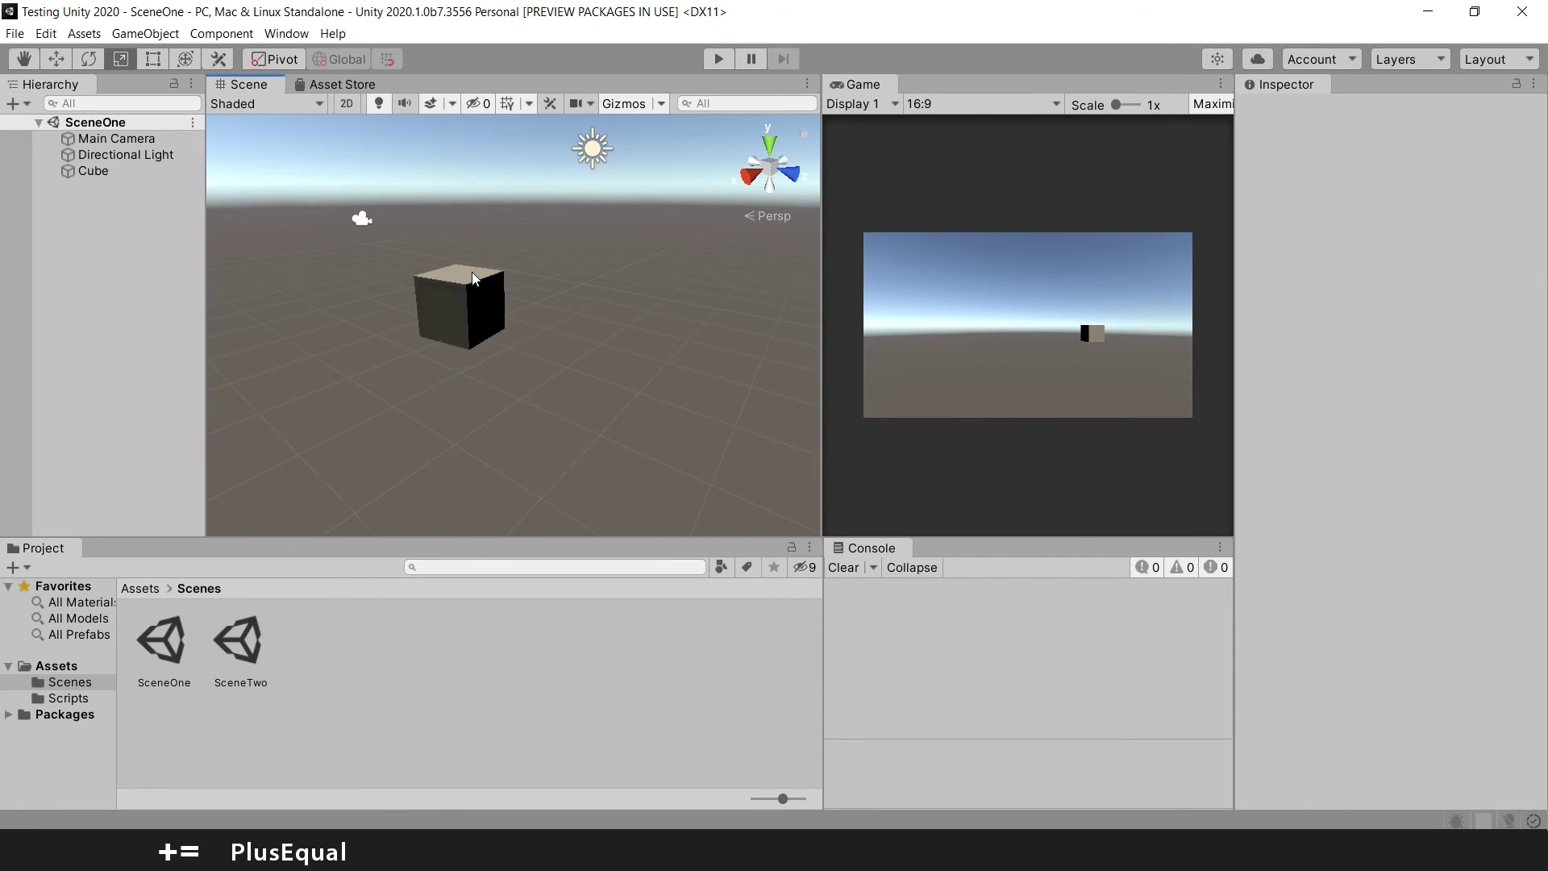
pyautogui.click(475, 298)
pyautogui.press('w')
pyautogui.moveTo(526, 319); pyautogui.dragTo(606, 322)
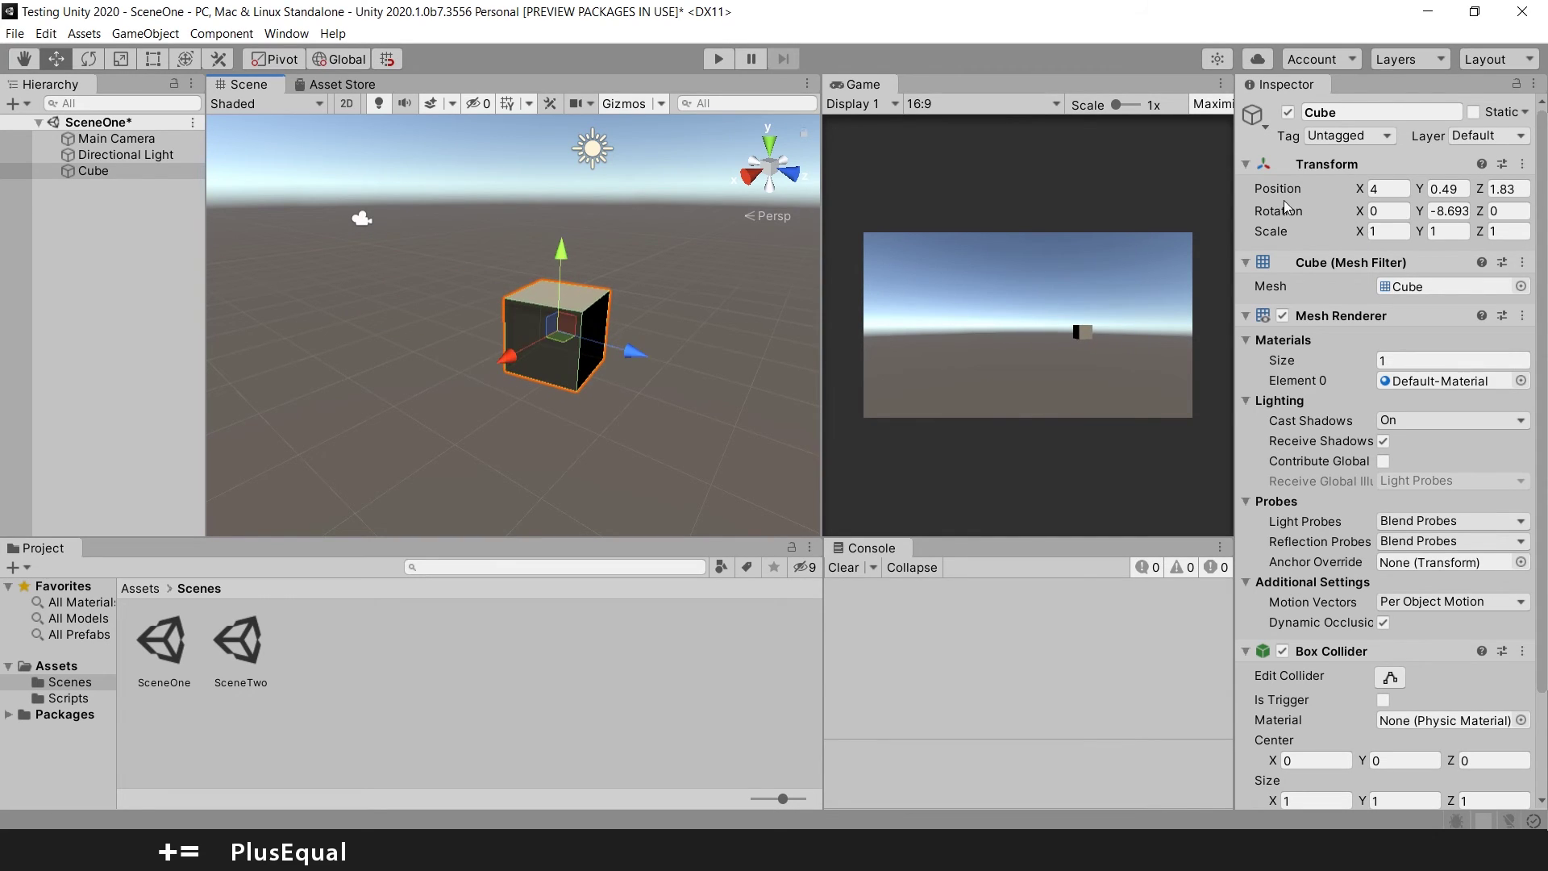
# - Set Scale X to 4.44, Rotation X to 19.25, Position X to 3.37 and Z to 1.04
pyautogui.click(1360, 232)
pyautogui.moveTo(1360, 233); pyautogui.dragTo(1479, 230)
pyautogui.moveTo(1362, 216); pyautogui.dragTo(360, 514)
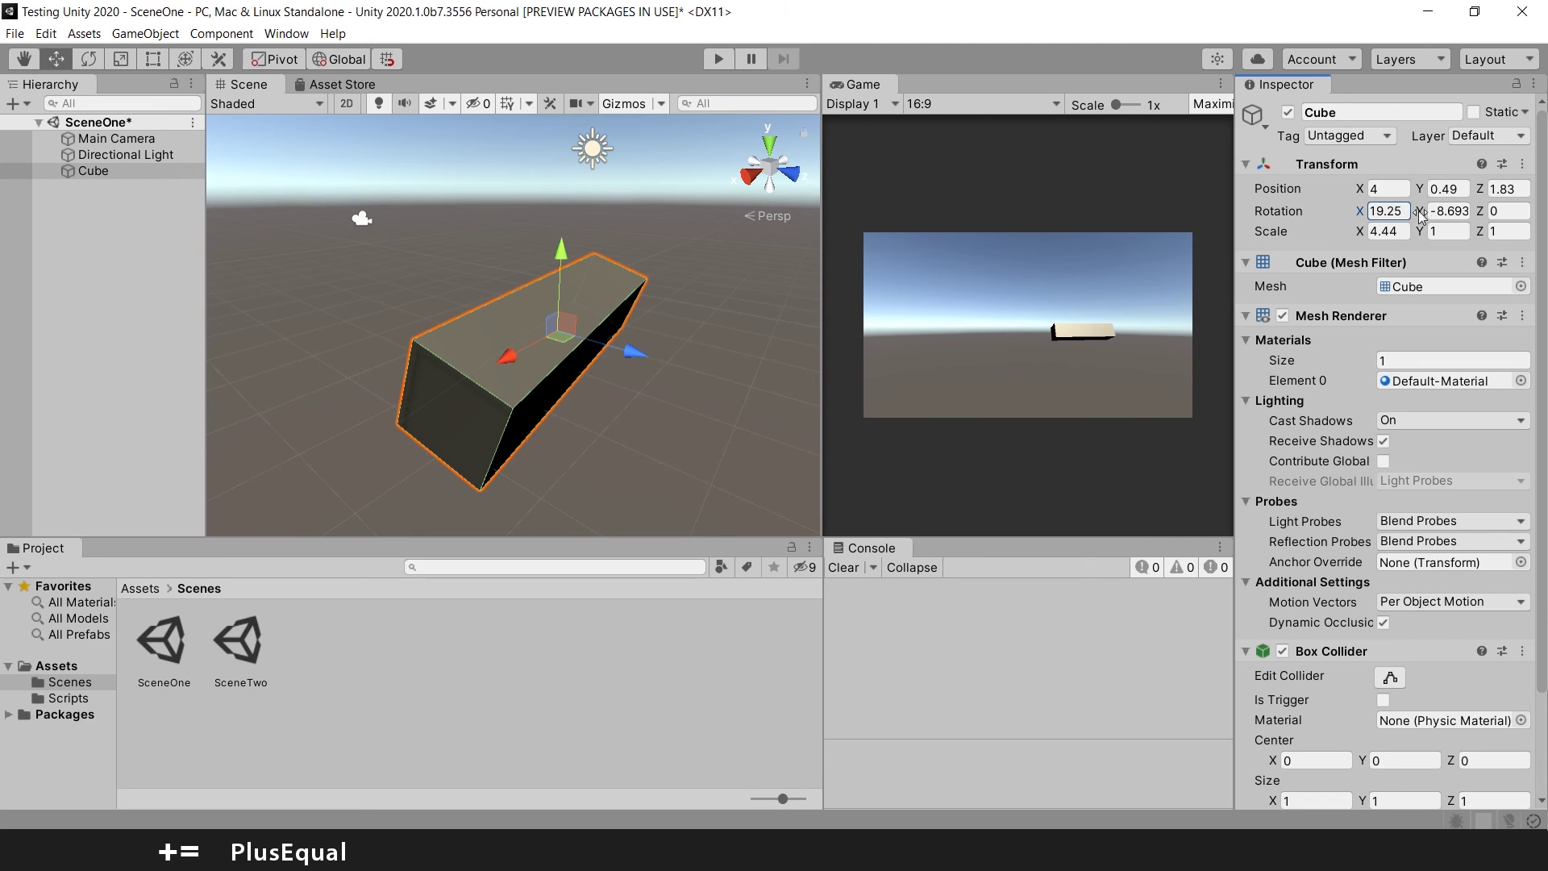
pyautogui.moveTo(1359, 194); pyautogui.dragTo(1350, 205)
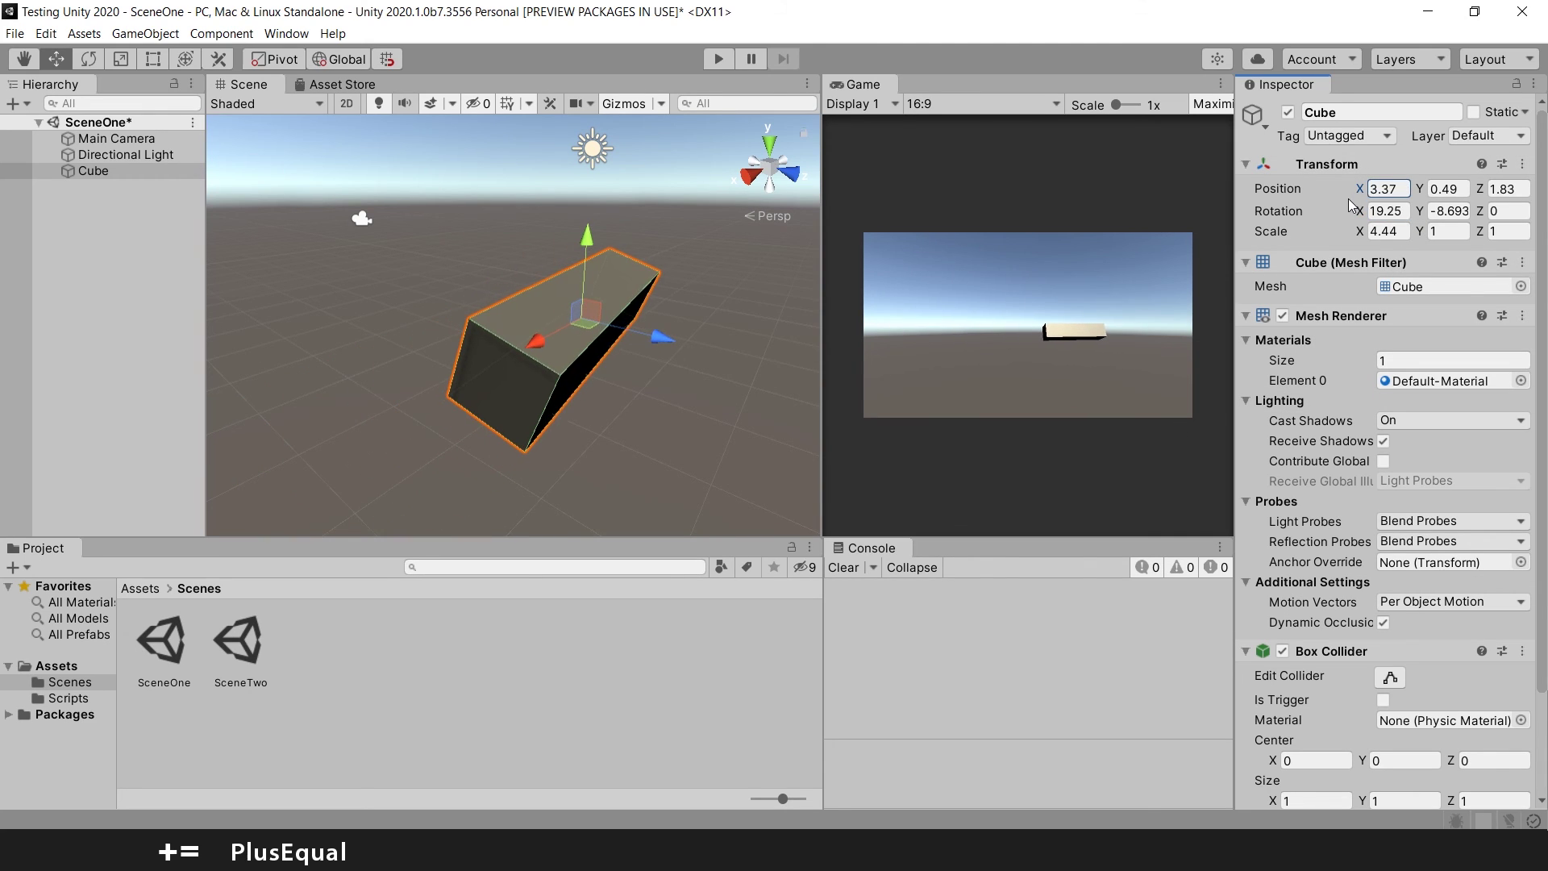
pyautogui.moveTo(661, 337); pyautogui.dragTo(611, 324)
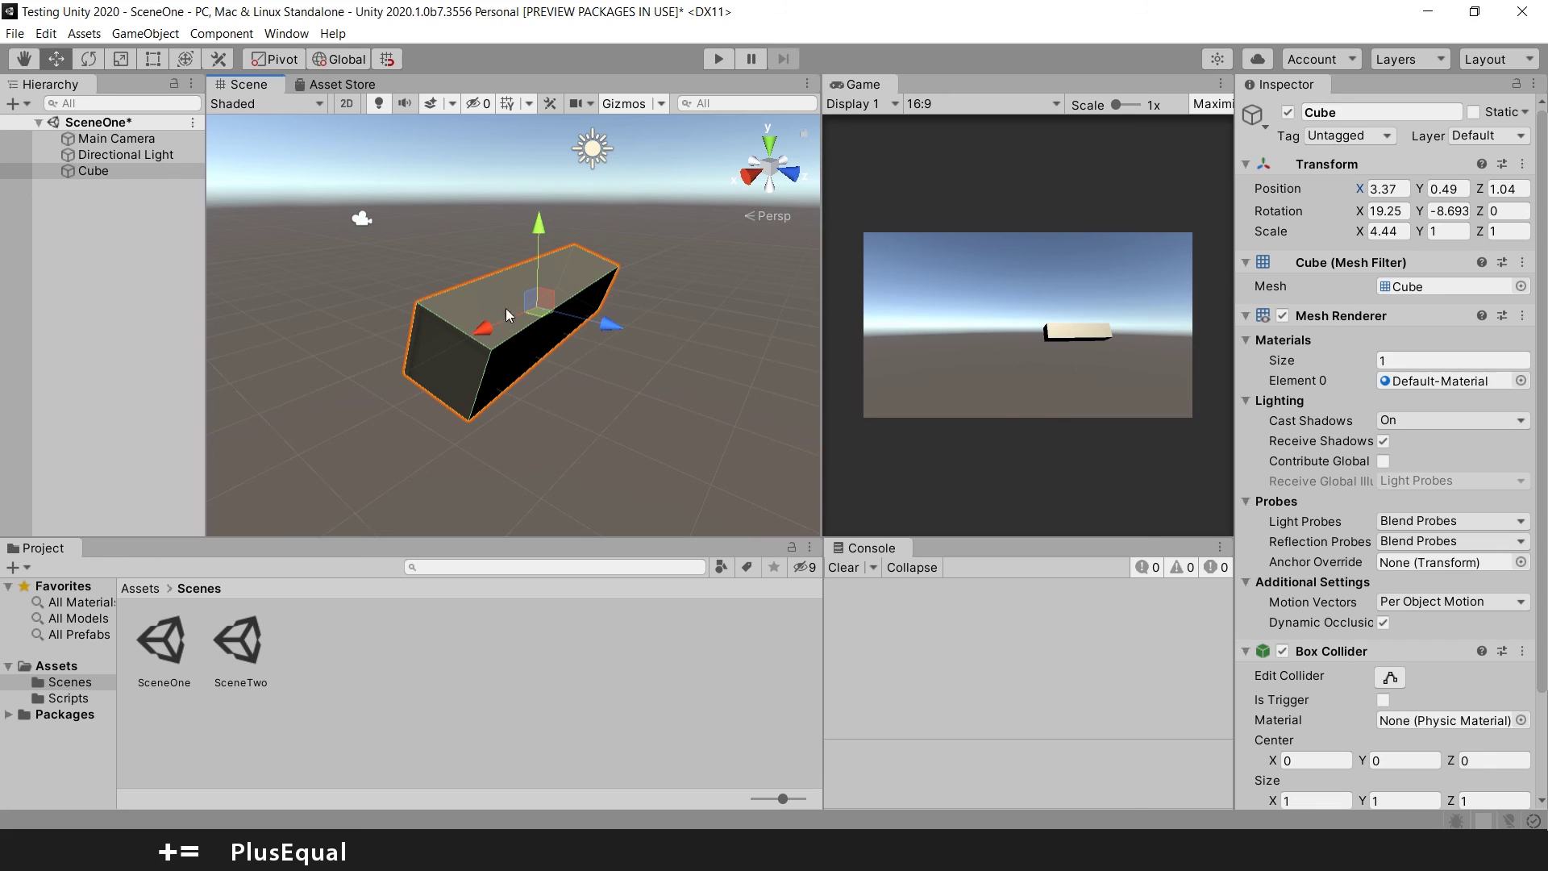